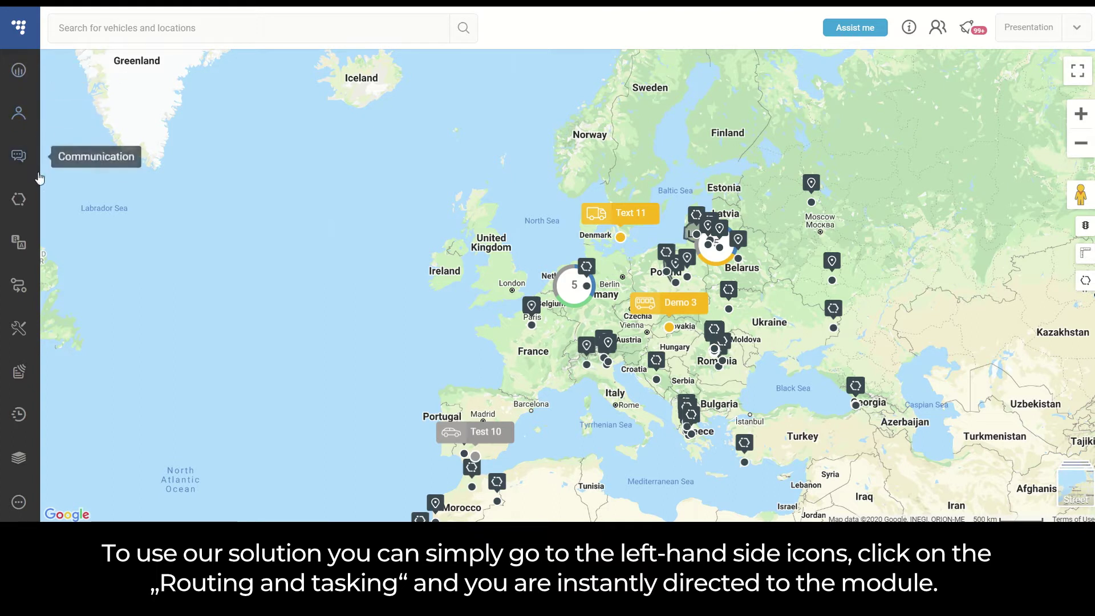
- Open the Routing and tasks module and expand the map over the whole task overview to view the fleet closer
click(25, 284)
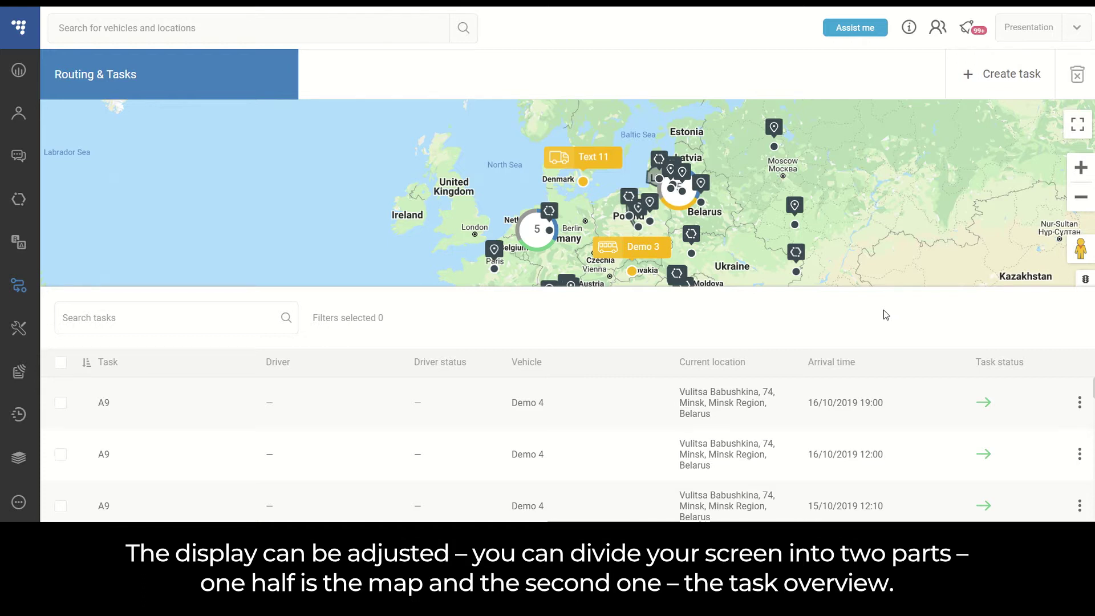
mouse_move(902, 287)
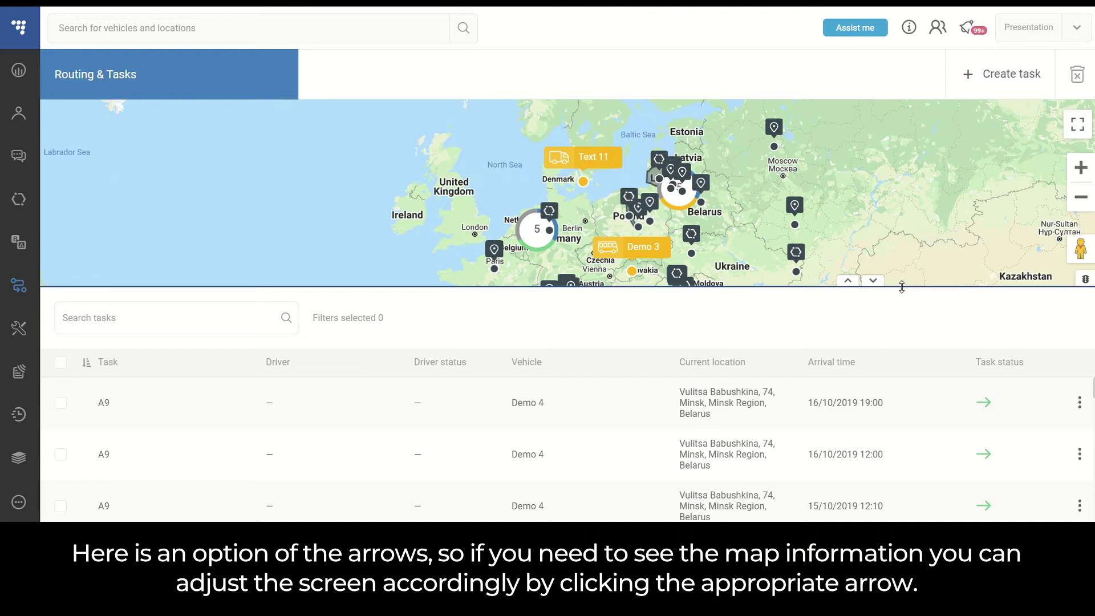
click(872, 281)
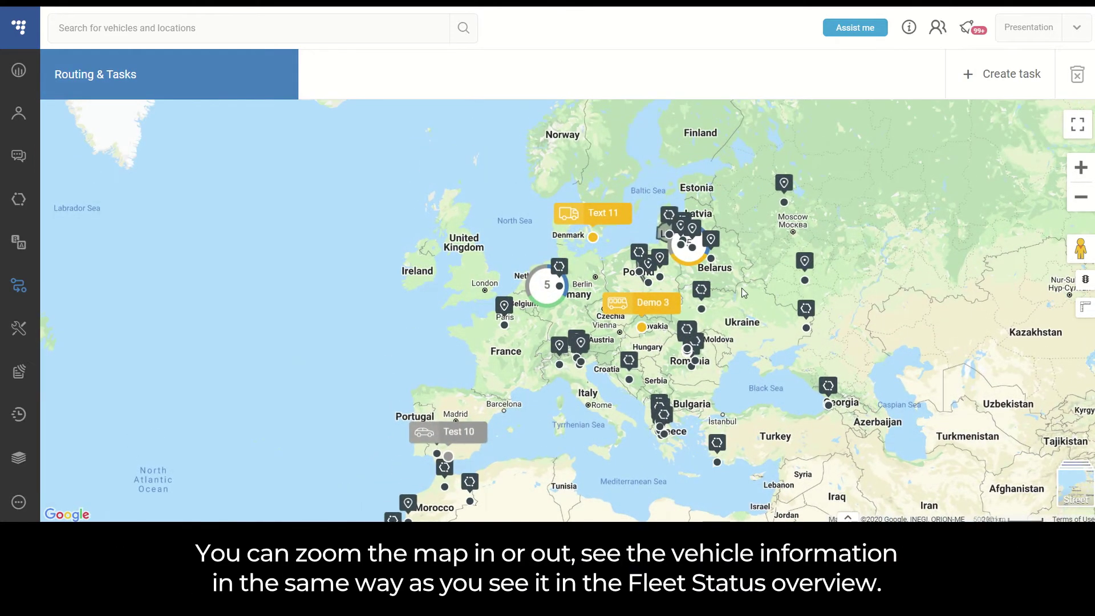
scroll(744, 292, up, 4)
scroll(486, 364, down, 2)
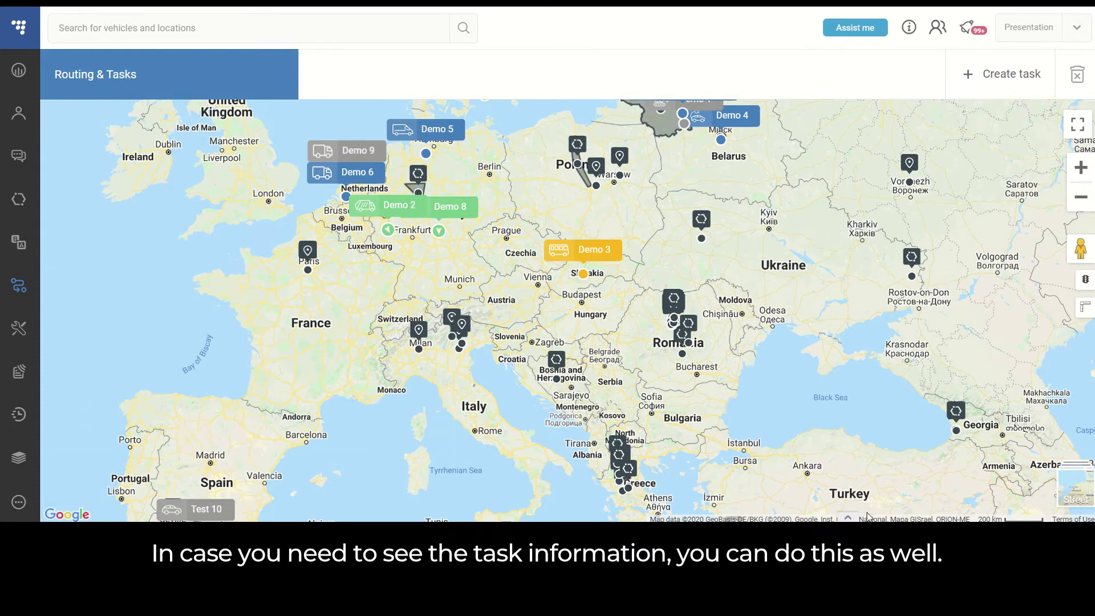
- Bring back the task overview and expand it so the task list replaces the map completely
click(847, 517)
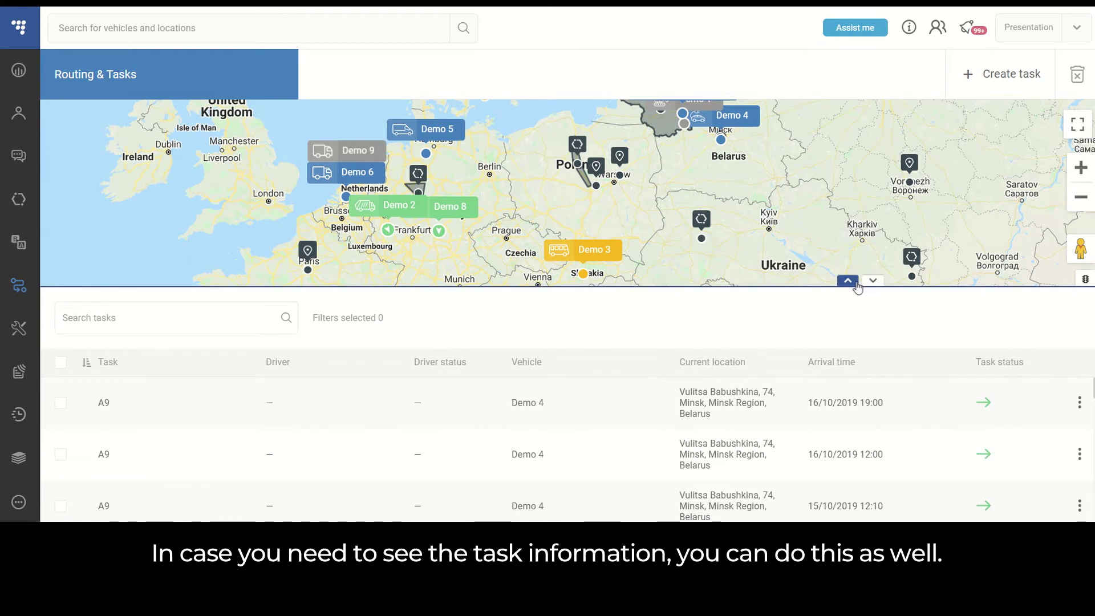
click(853, 285)
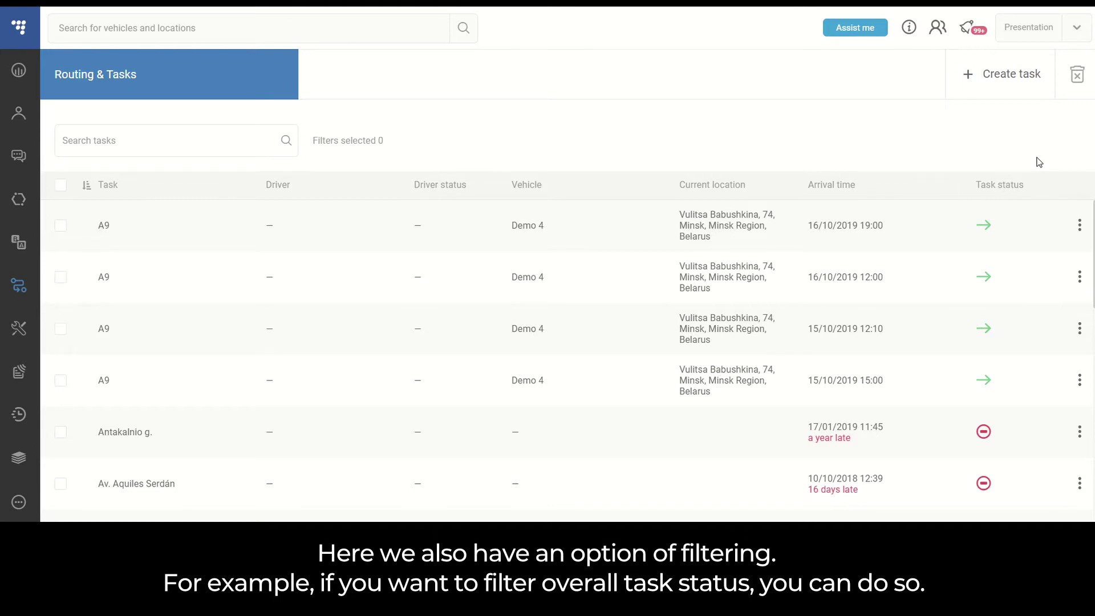
- Filter the task list by task status to show only In progress tasks
mouse_move(1031, 189)
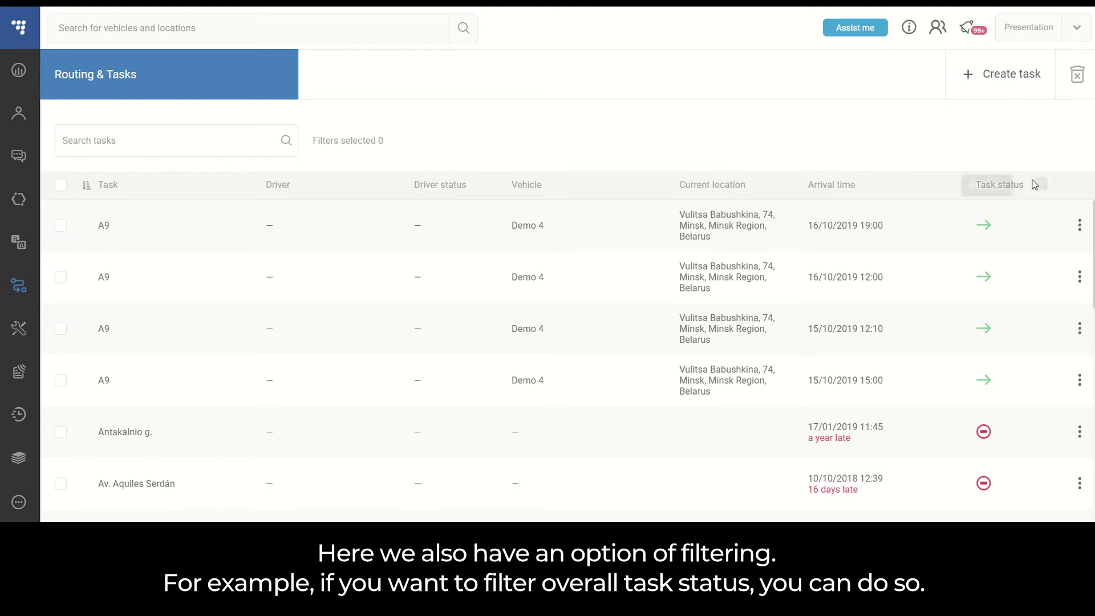
click(1041, 185)
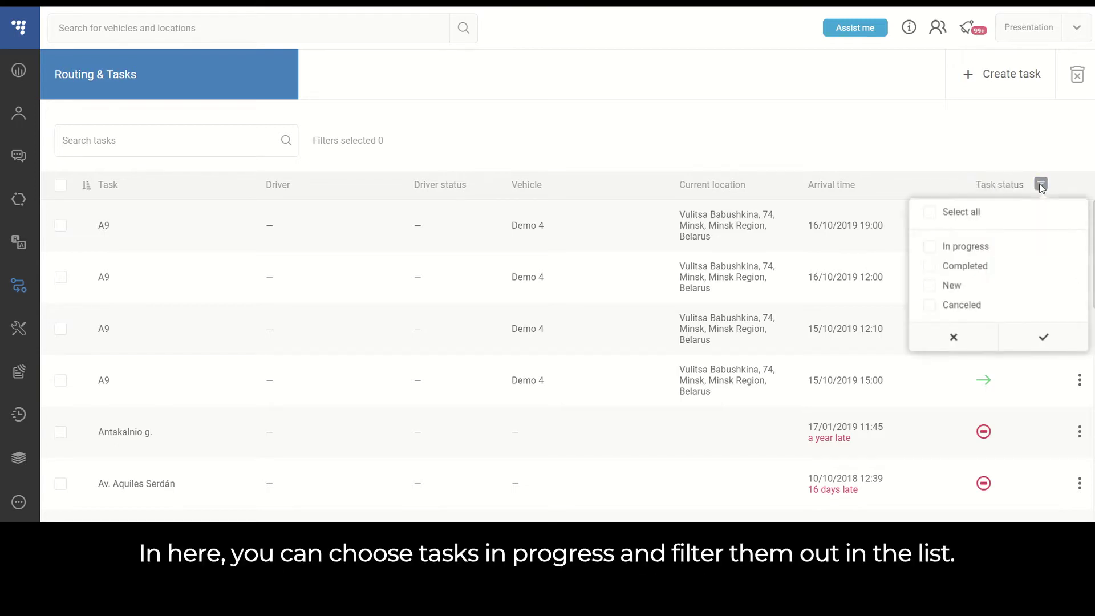
click(930, 247)
click(1028, 338)
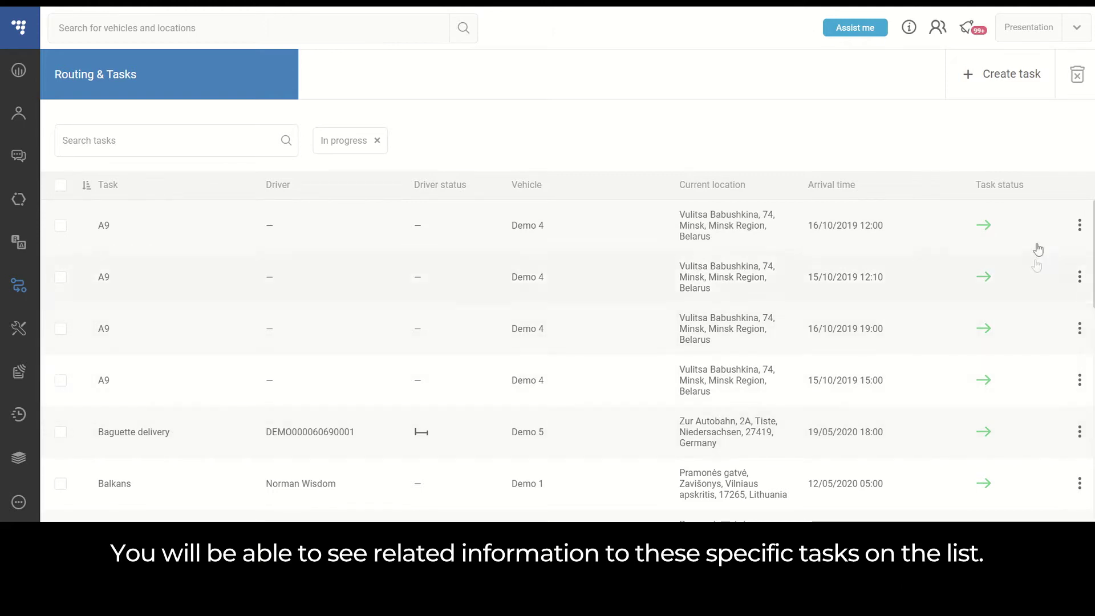
- Change the task status filter to include all statuses
click(1040, 186)
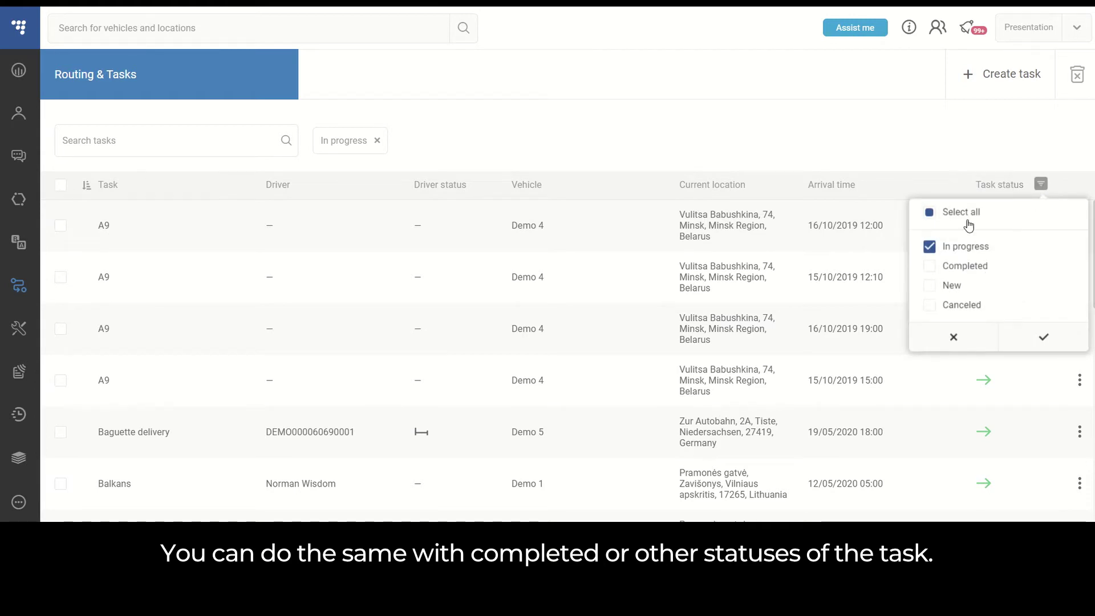
click(933, 215)
click(1044, 337)
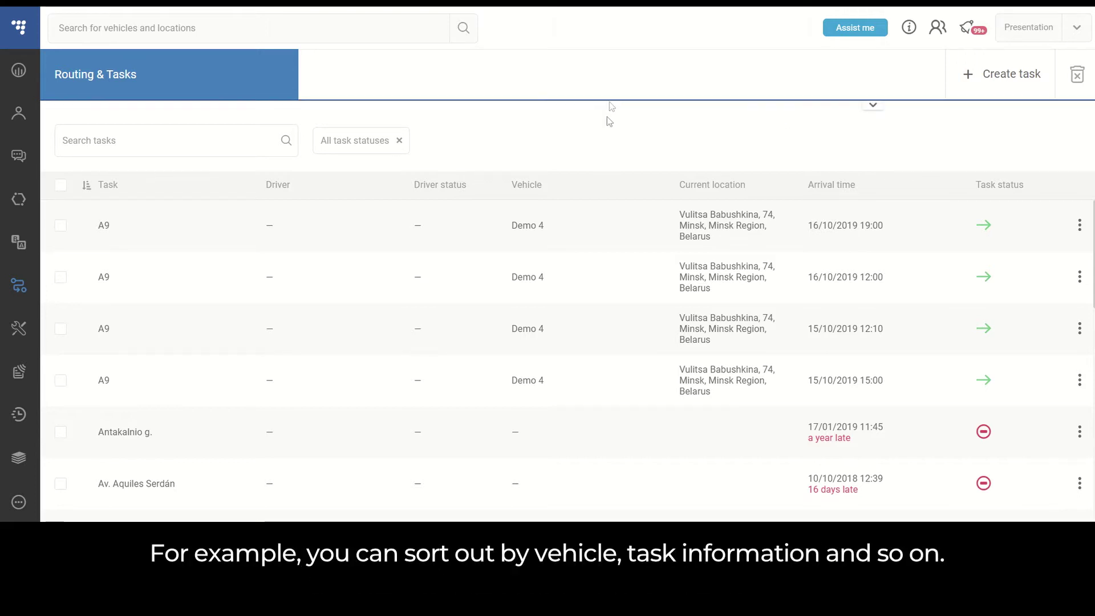
- Sort the task list by task name in both directions, and switch the sorting to vehicle with its order toggled once
click(109, 190)
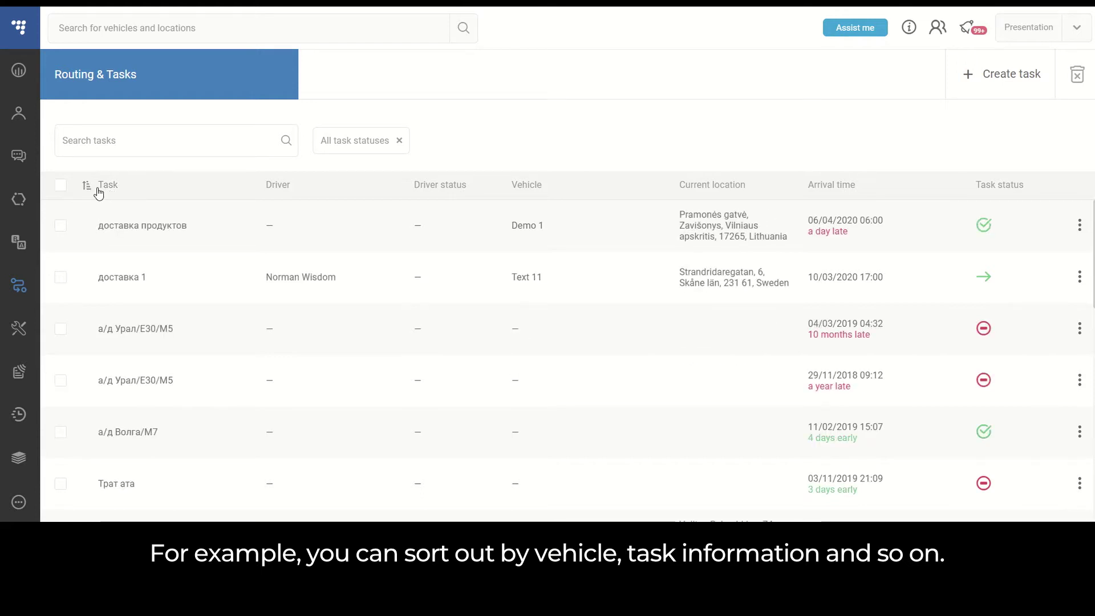
click(107, 190)
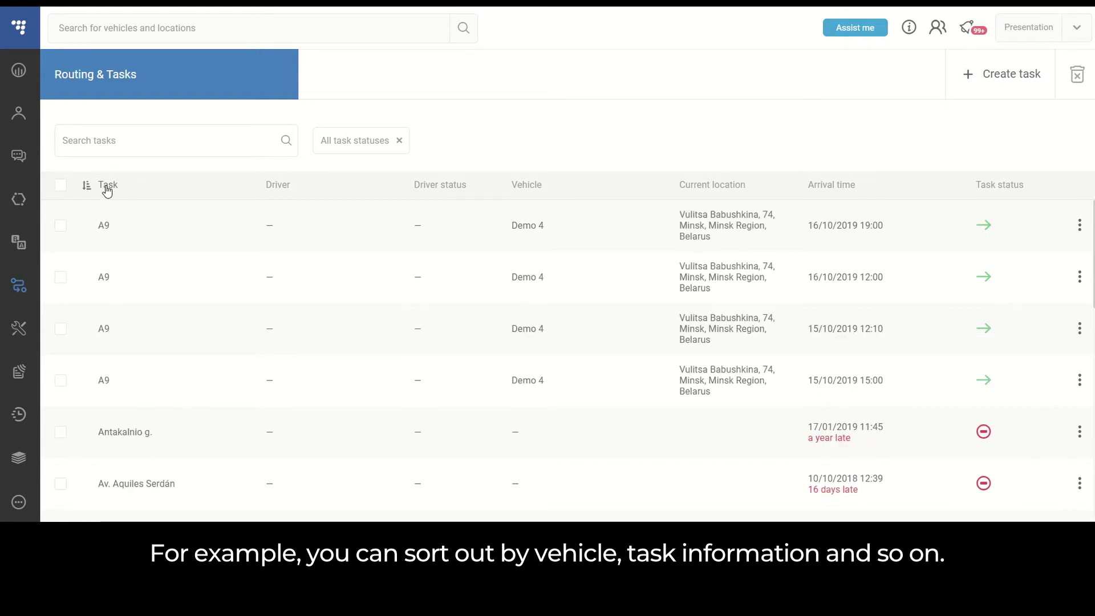
click(528, 187)
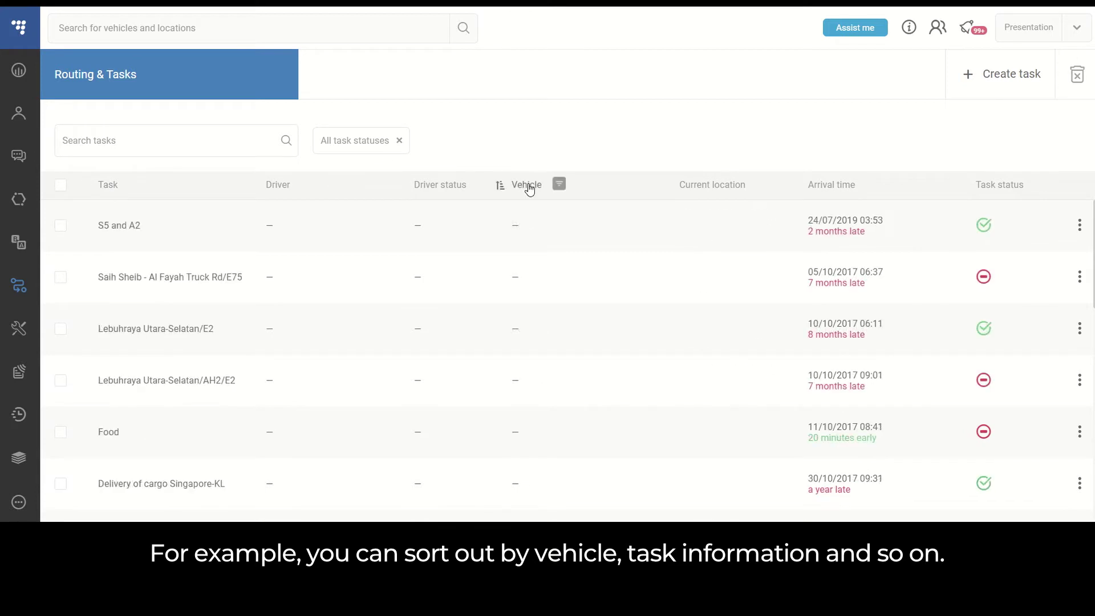
click(529, 187)
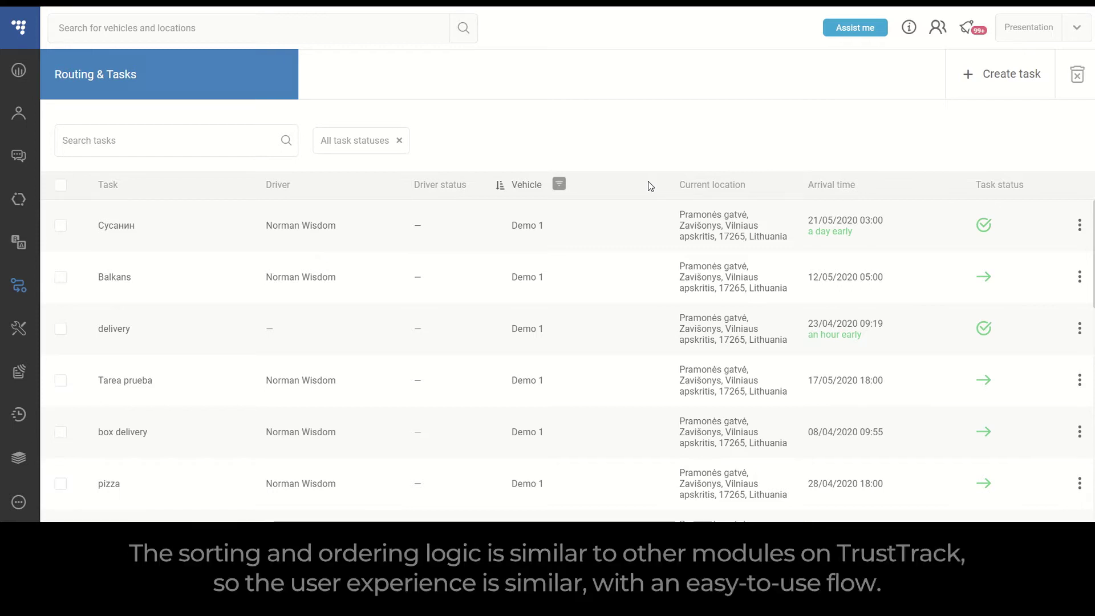
- View the task summary of the first task in the list and close it
click(1080, 229)
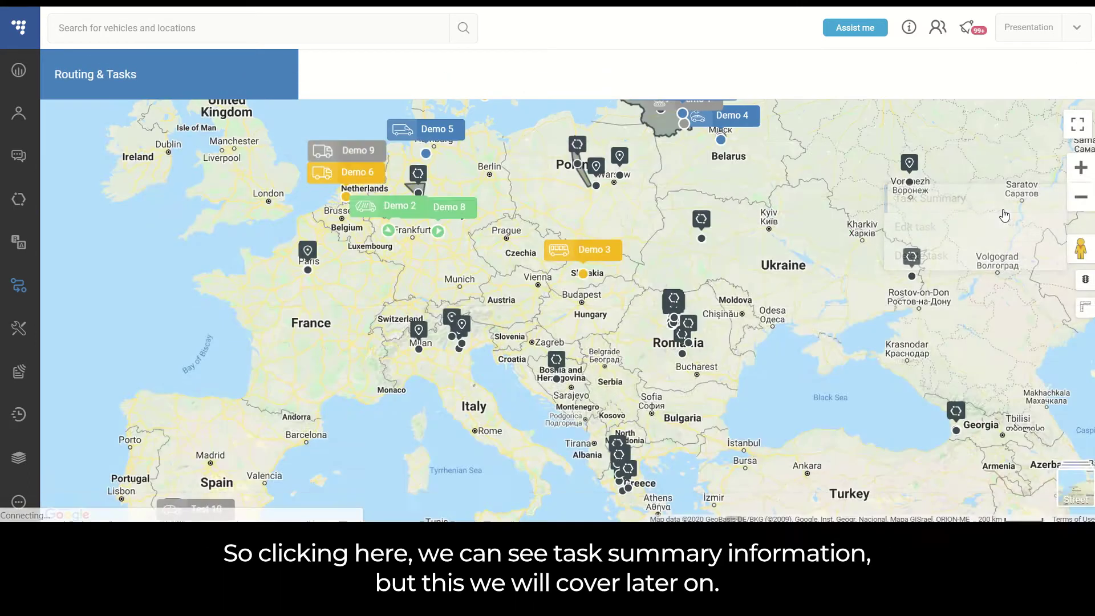
click(1004, 212)
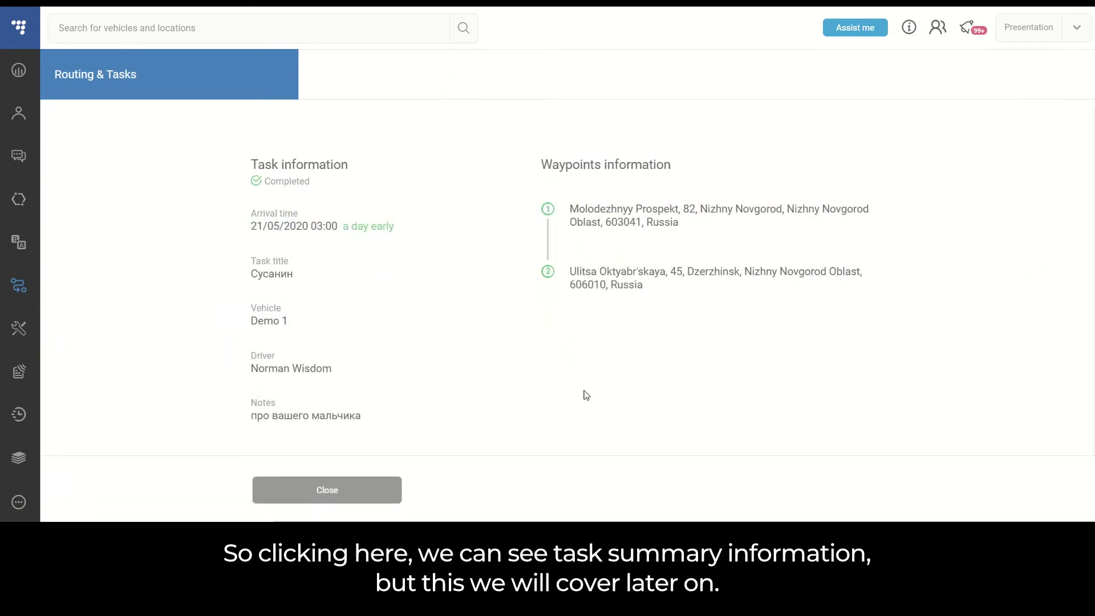
click(338, 494)
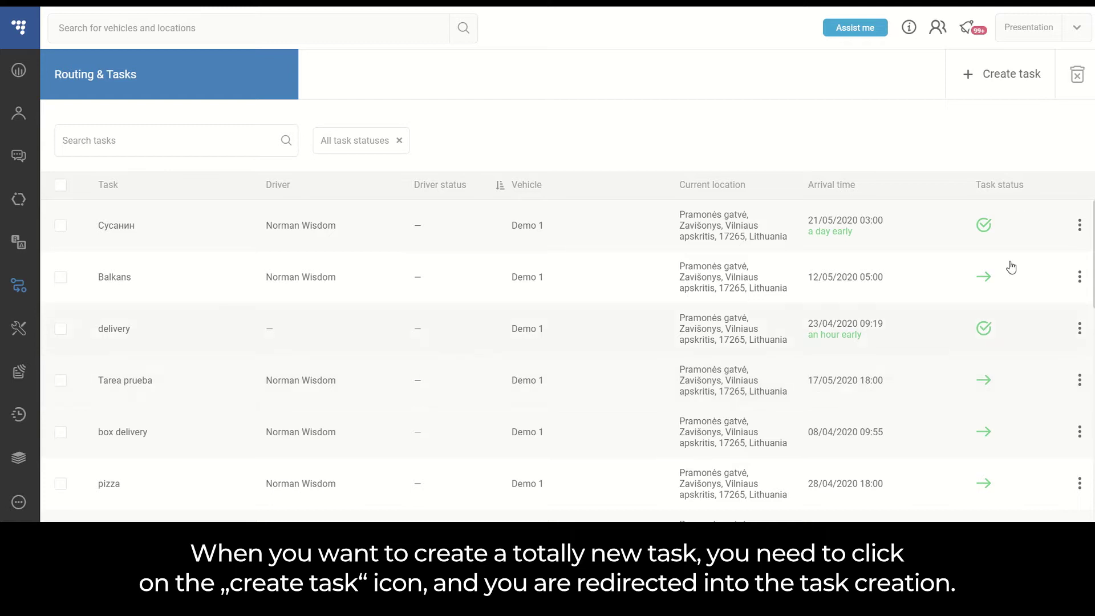
- Start creating a new task and bring up the direction options for a map point east of Stuttgart, dismissing them without choosing
click(1021, 90)
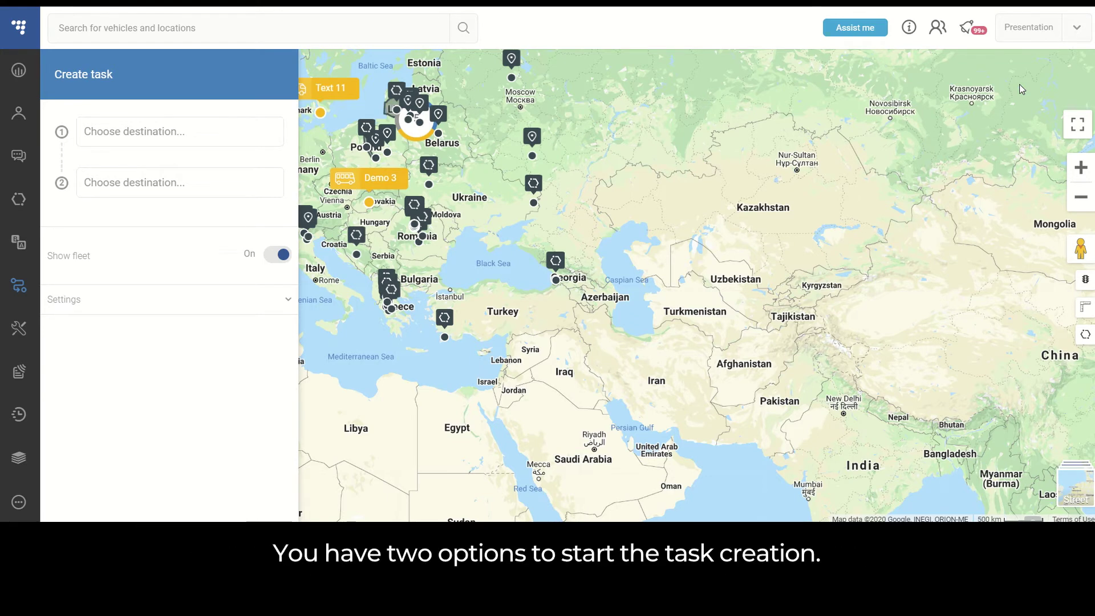
scroll(471, 147, up, 5)
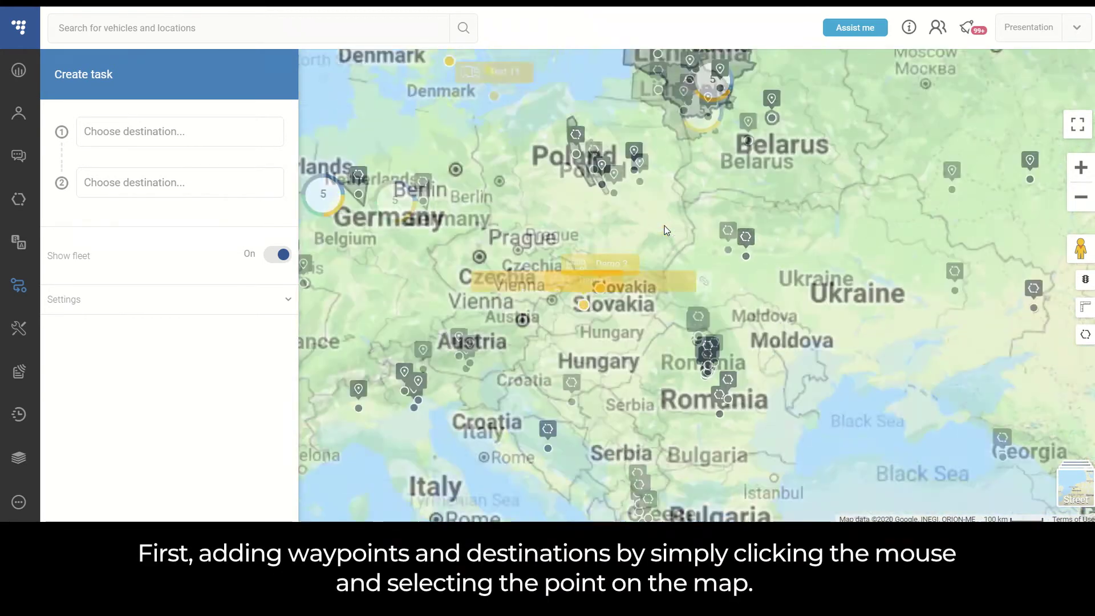
scroll(667, 230, up, 2)
drag(520, 223, 809, 183)
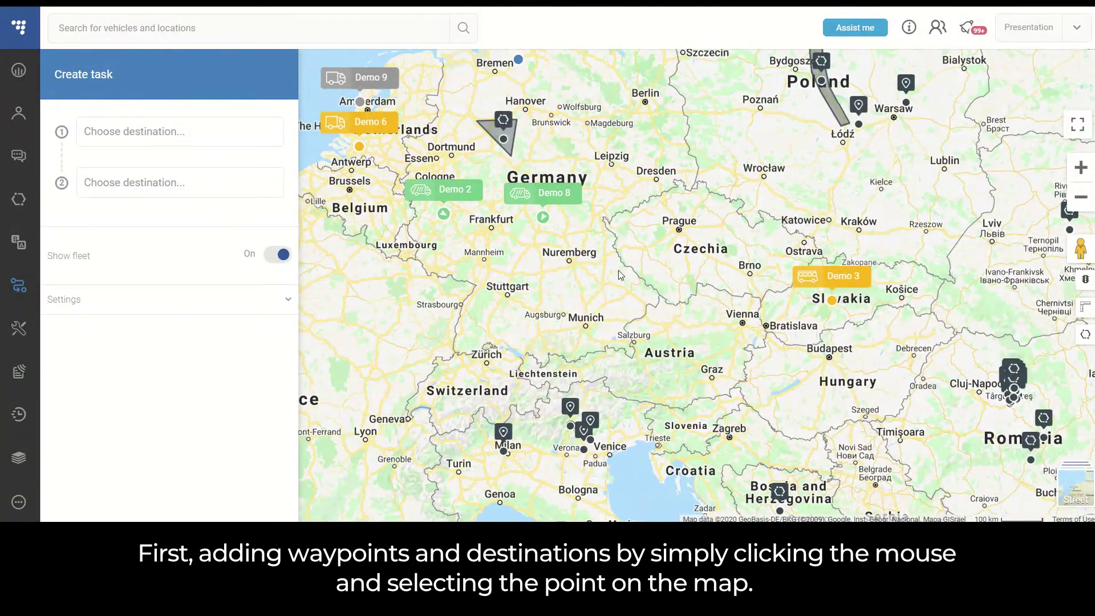
right_click(540, 286)
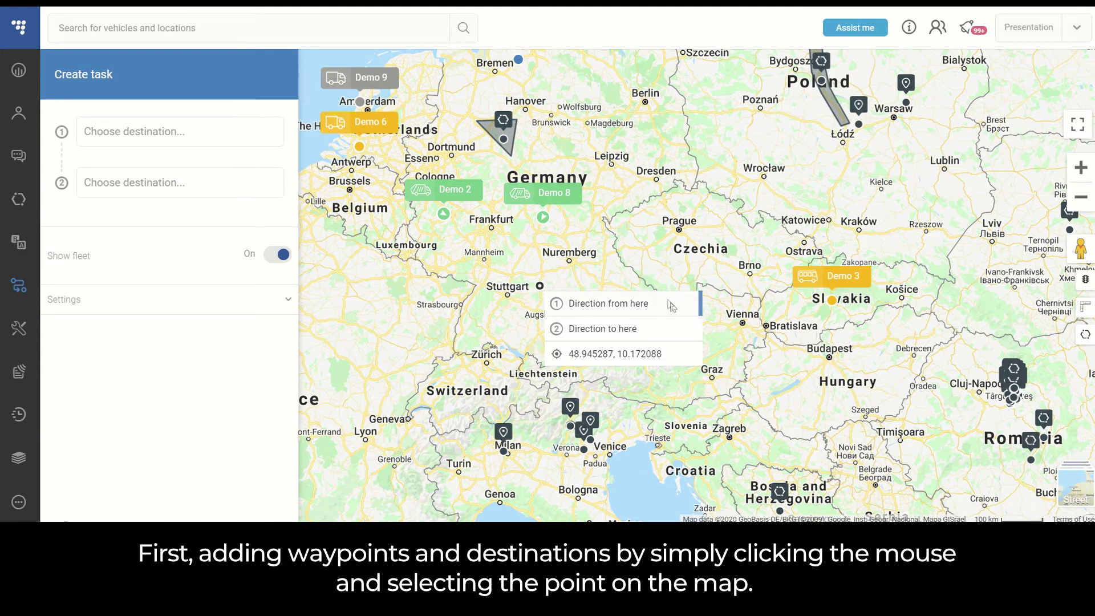
click(574, 275)
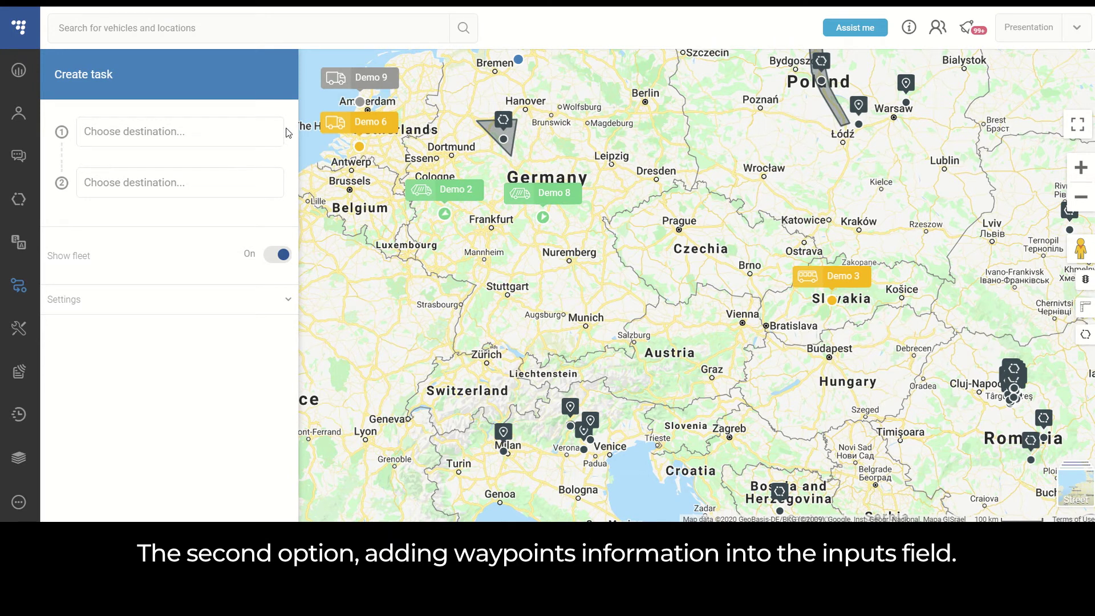
- Set the first waypoint to Hamburg, Hamburg, Germany and the second to Milan, Lombardy, Italy
click(189, 135)
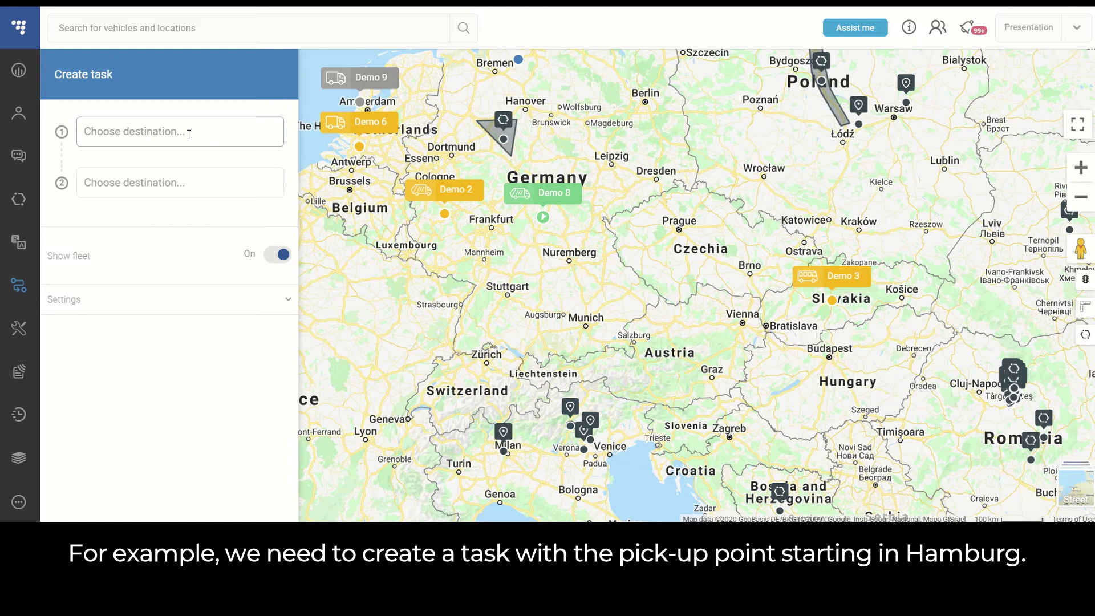
text(Hamburg)
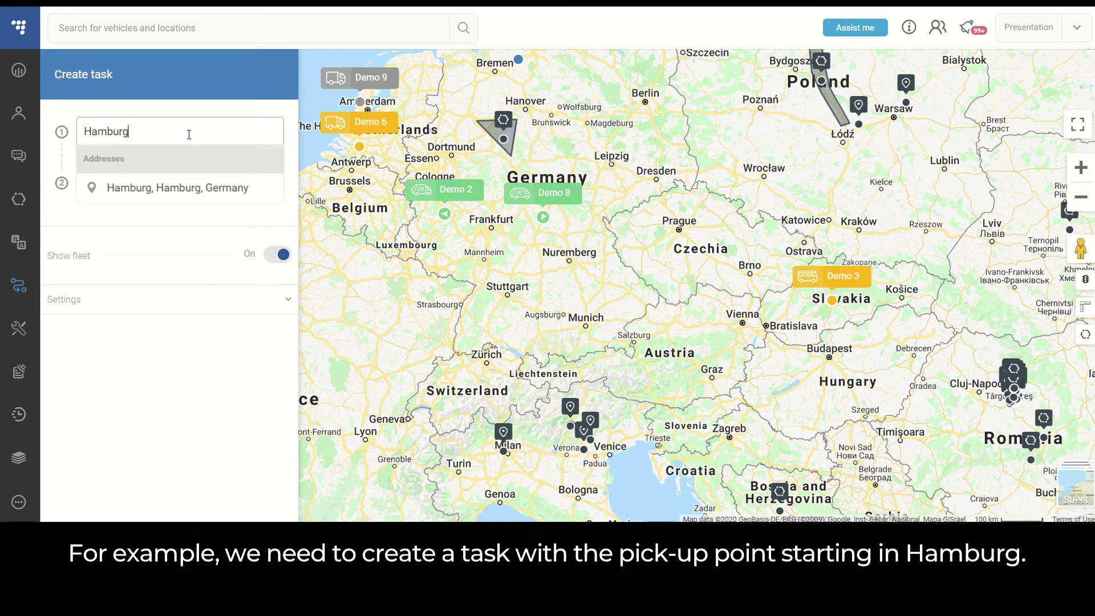
click(202, 187)
text(Milan)
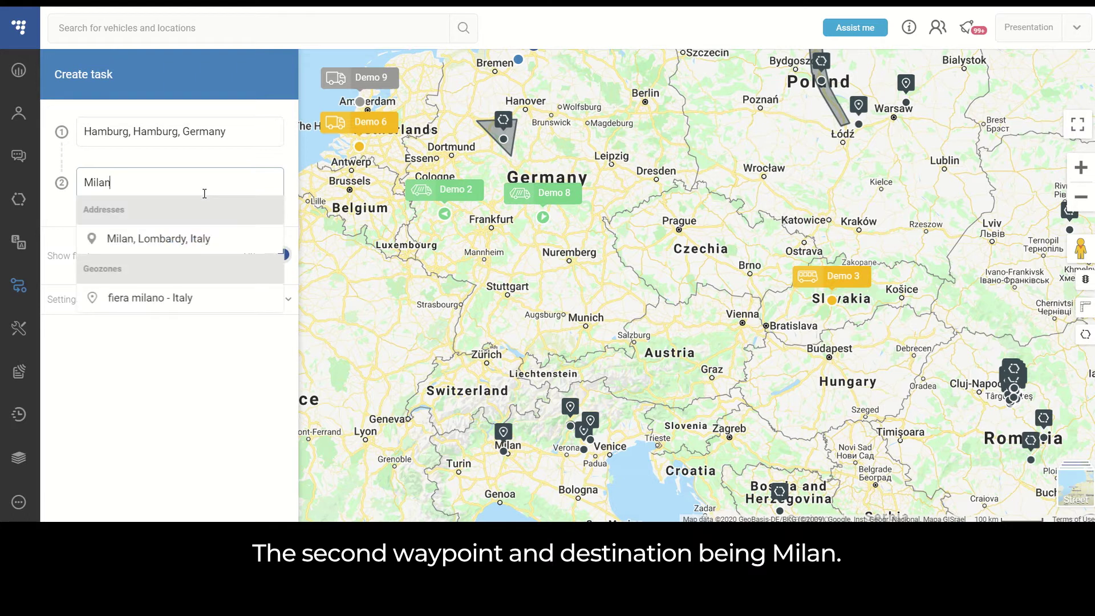
click(211, 240)
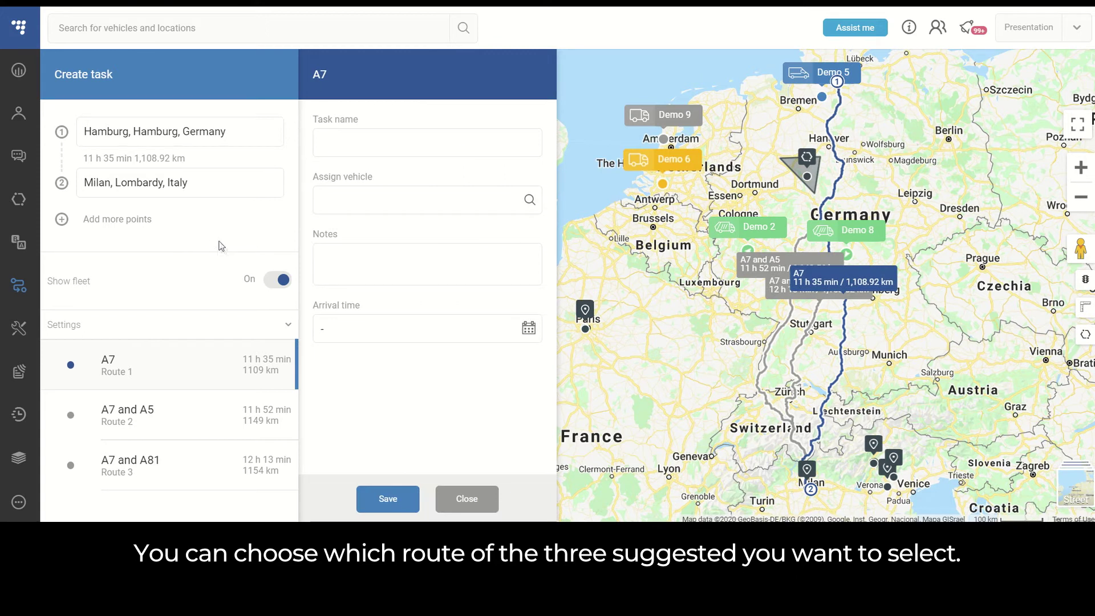
- Select the suggested A7 and A81 route on the map and view the trip details of it and the A7 route
click(774, 346)
click(801, 350)
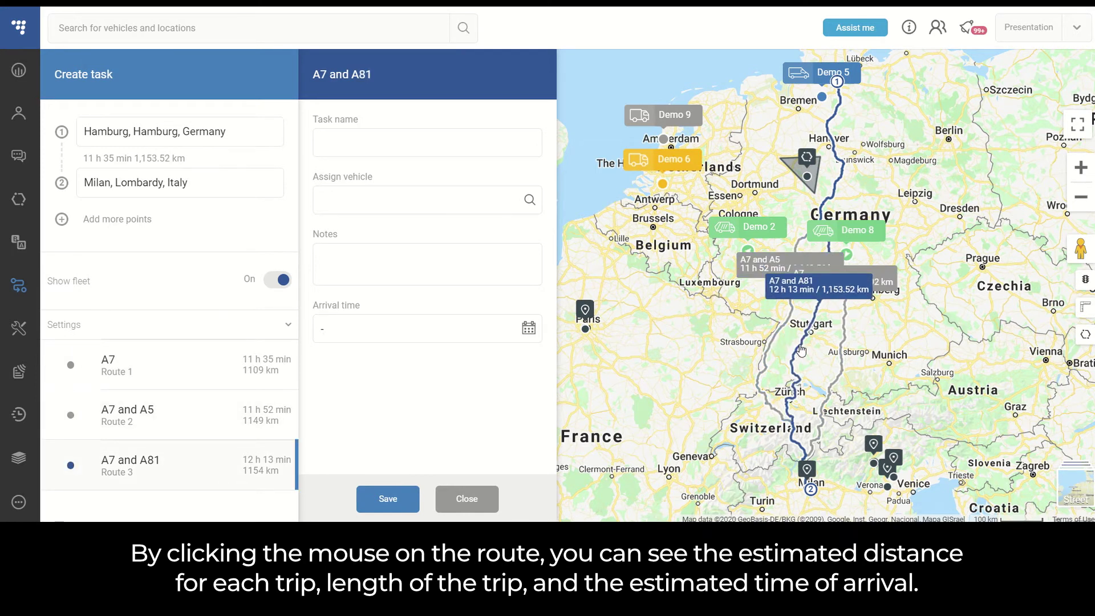
click(806, 293)
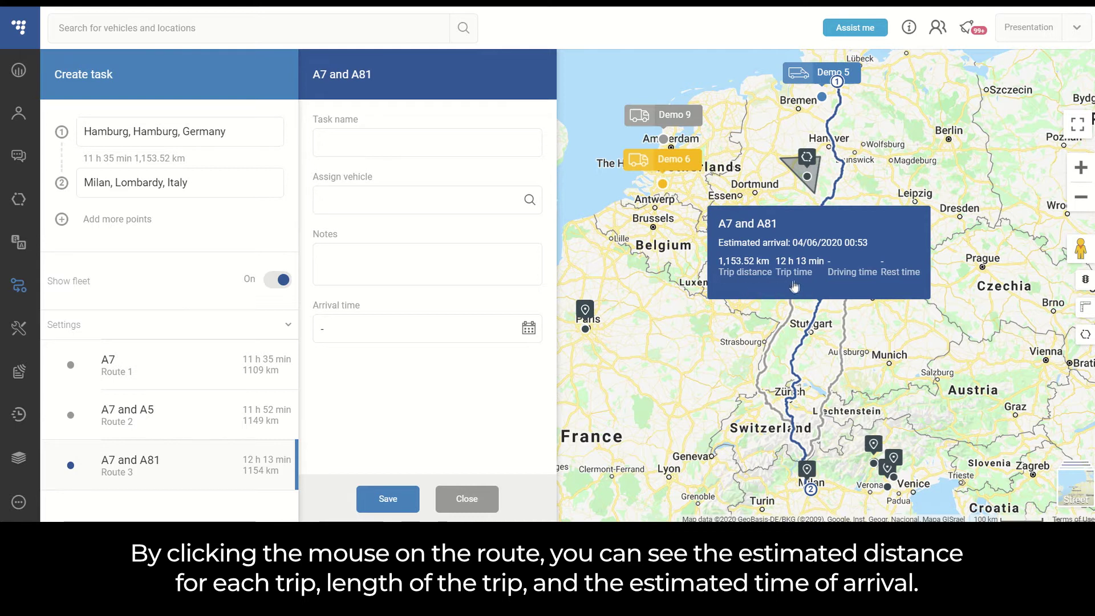
click(828, 271)
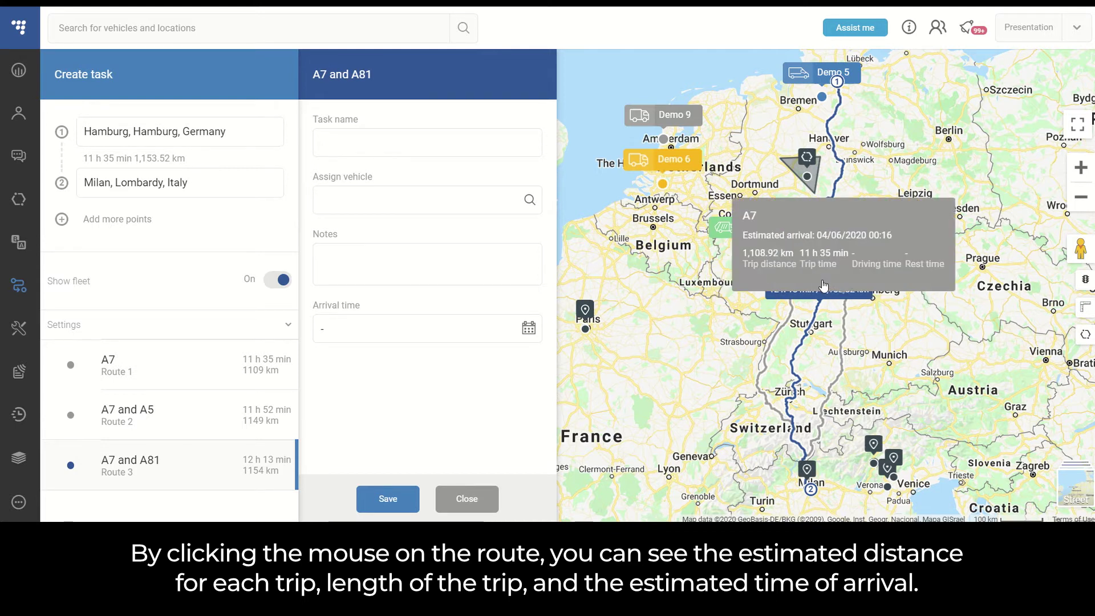
click(779, 213)
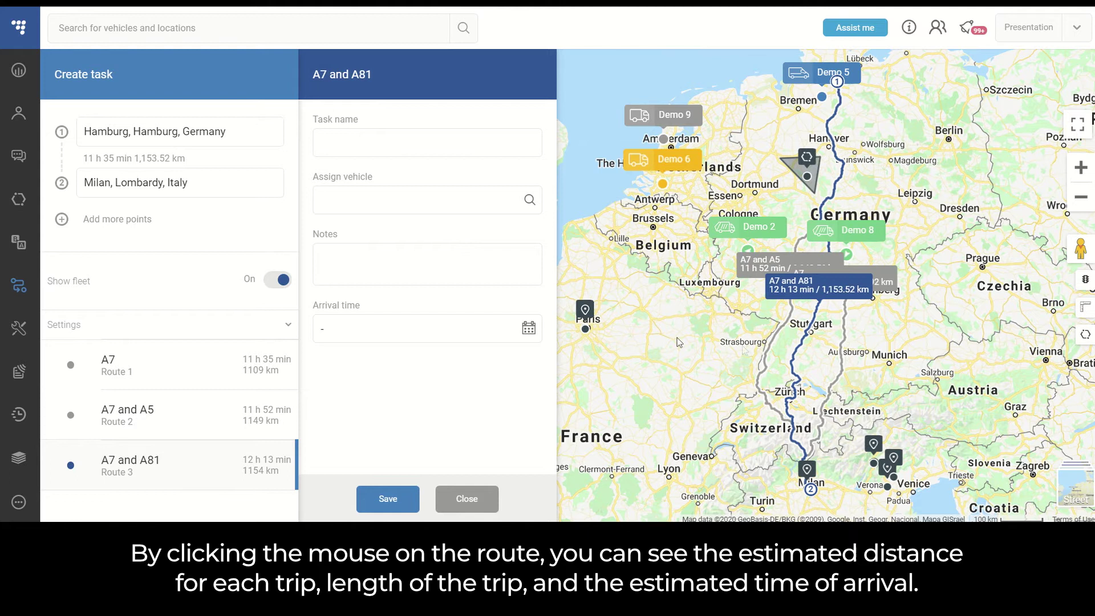
- Select the A7 and A5 route and reroute it through Kaiserslautern, checking the adjusted trip details
click(775, 342)
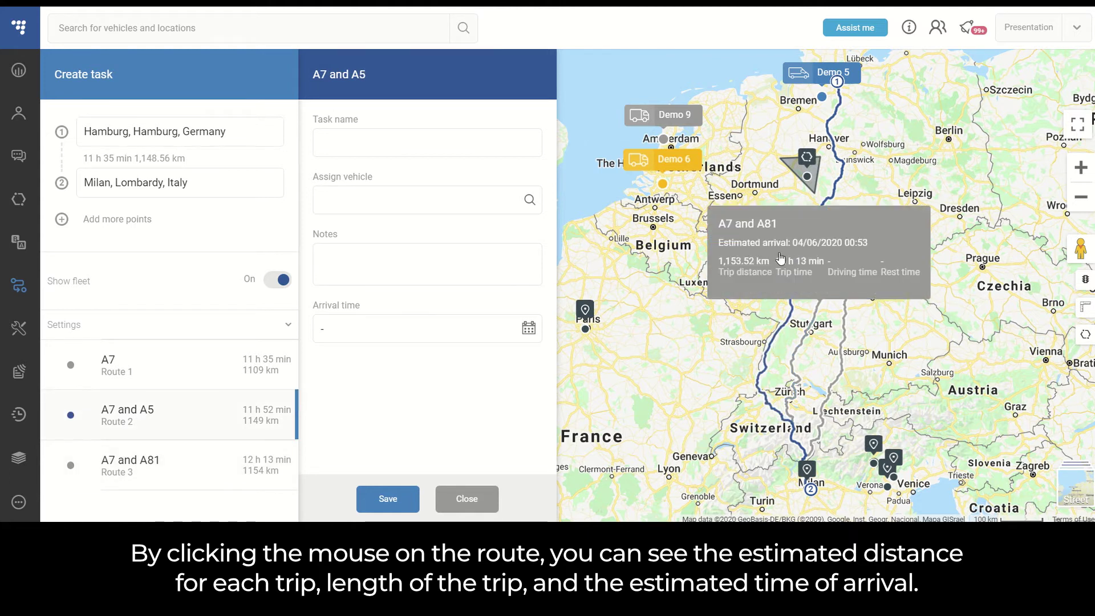
scroll(747, 325, up, 1)
scroll(748, 325, up, 1)
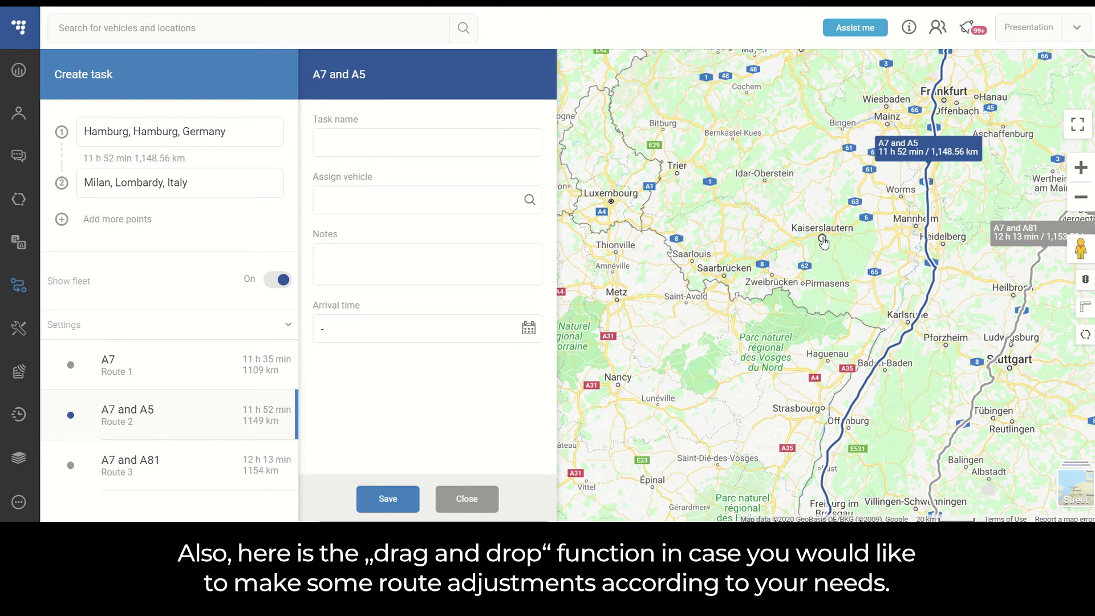
drag(824, 242, 822, 240)
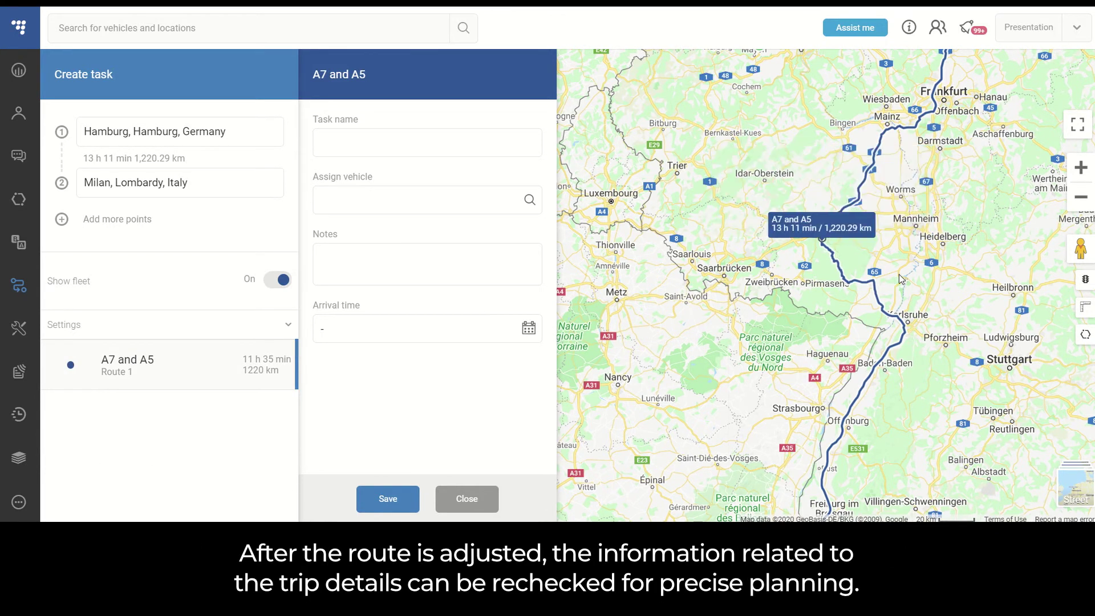
click(808, 231)
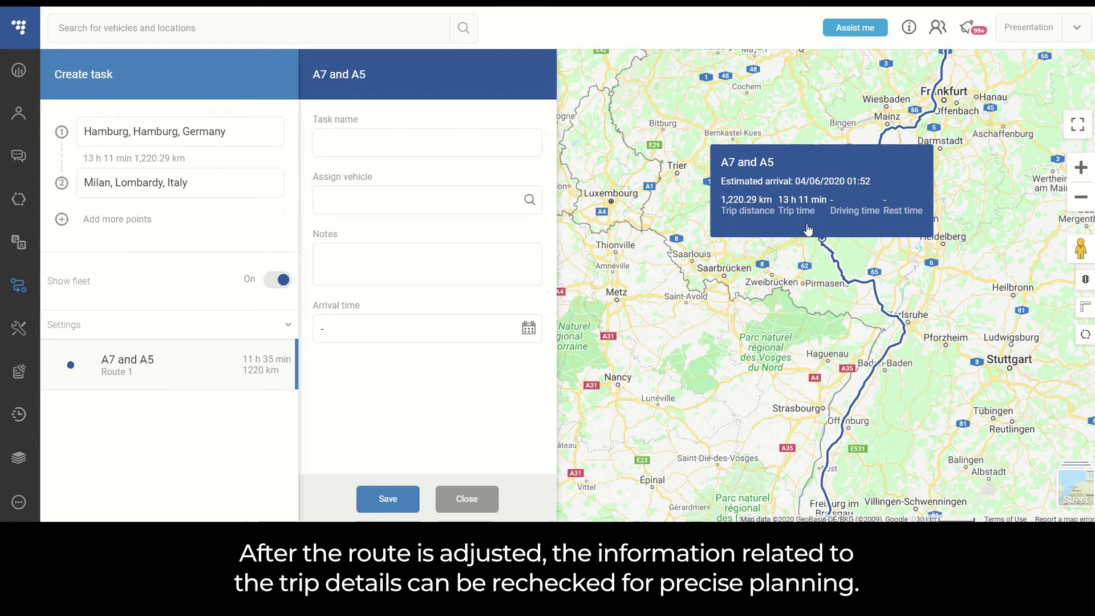
- Set the Hamburg to Milan route to avoid tolls
scroll(808, 230, down, 1)
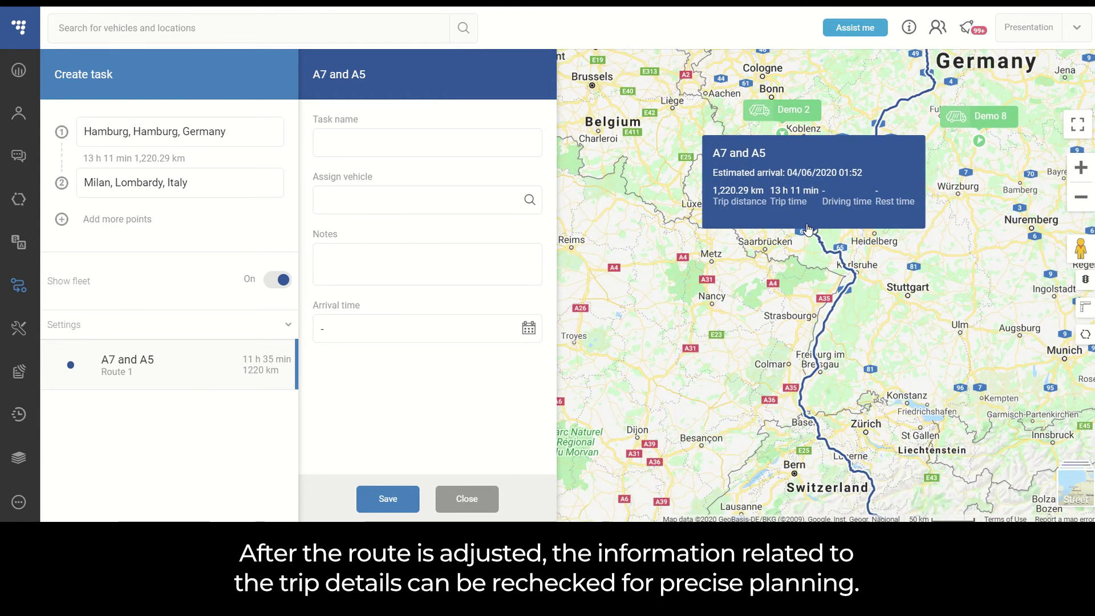
scroll(809, 230, down, 1)
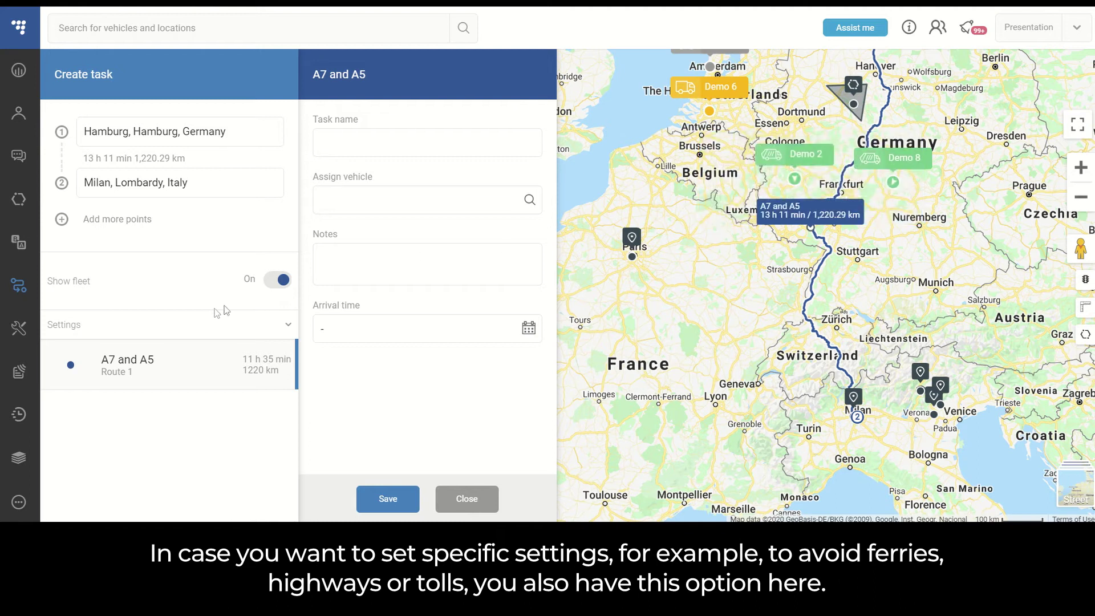
click(95, 331)
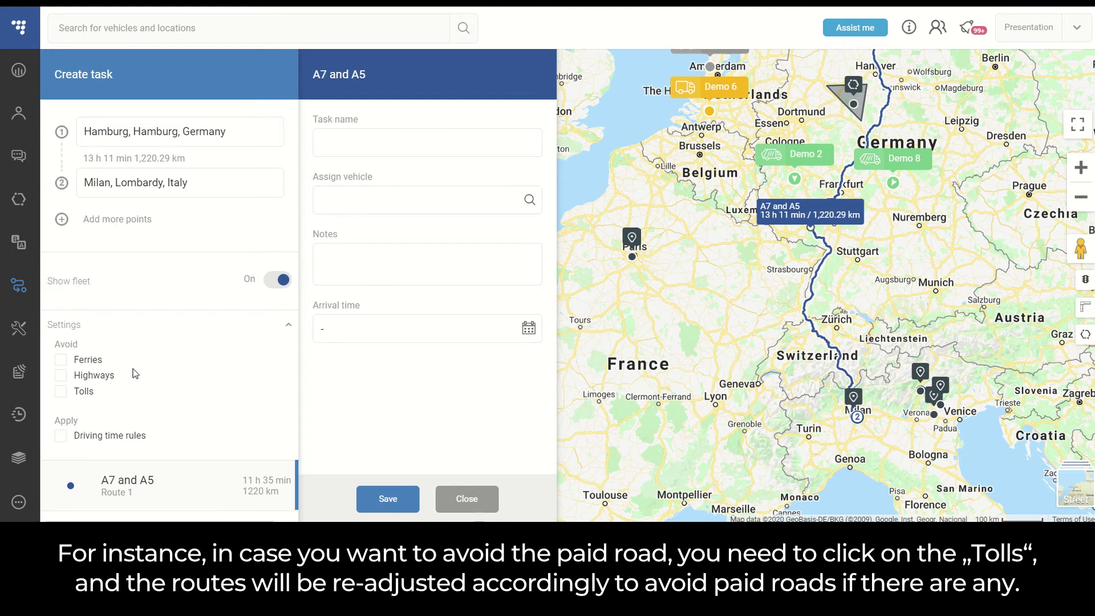
click(63, 394)
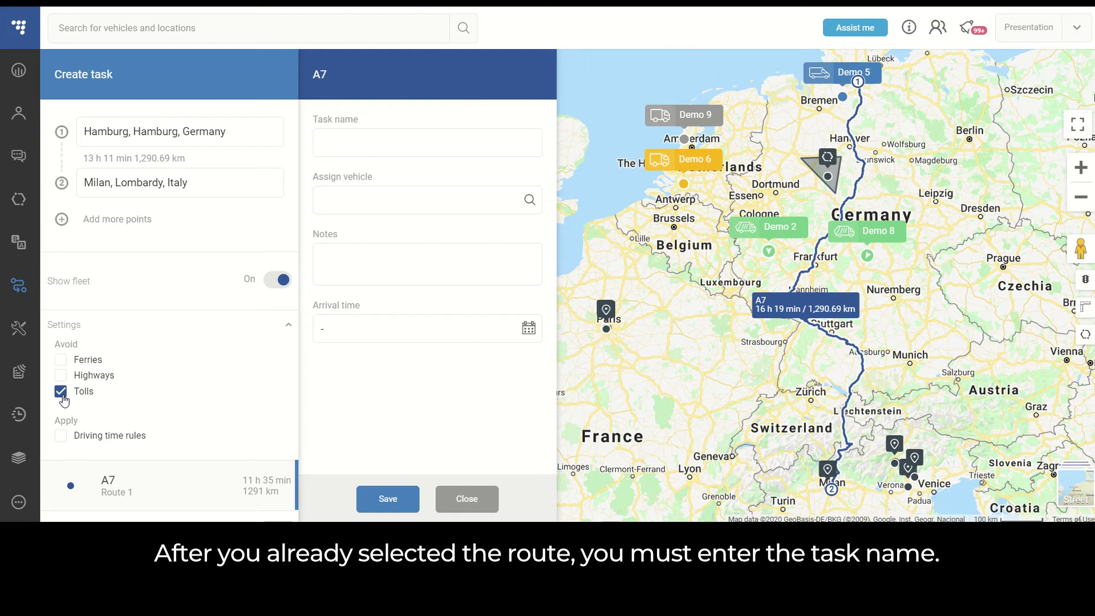
- Name the task "Hamburg - Milan" and view the assignable vehicles without choosing one
click(321, 142)
text(Hambu)
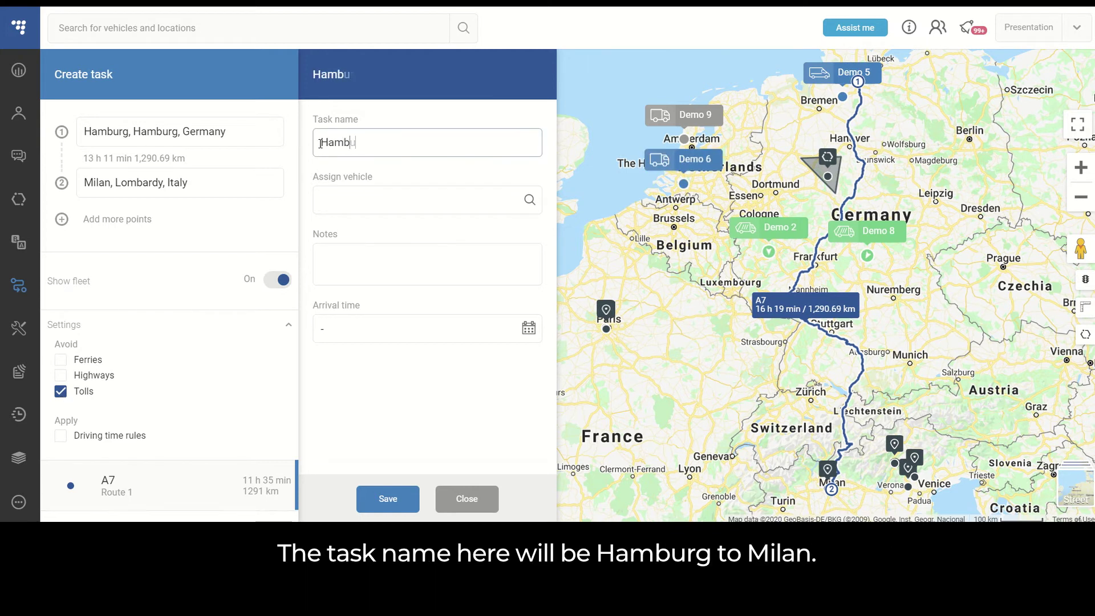
text(rg - Milan)
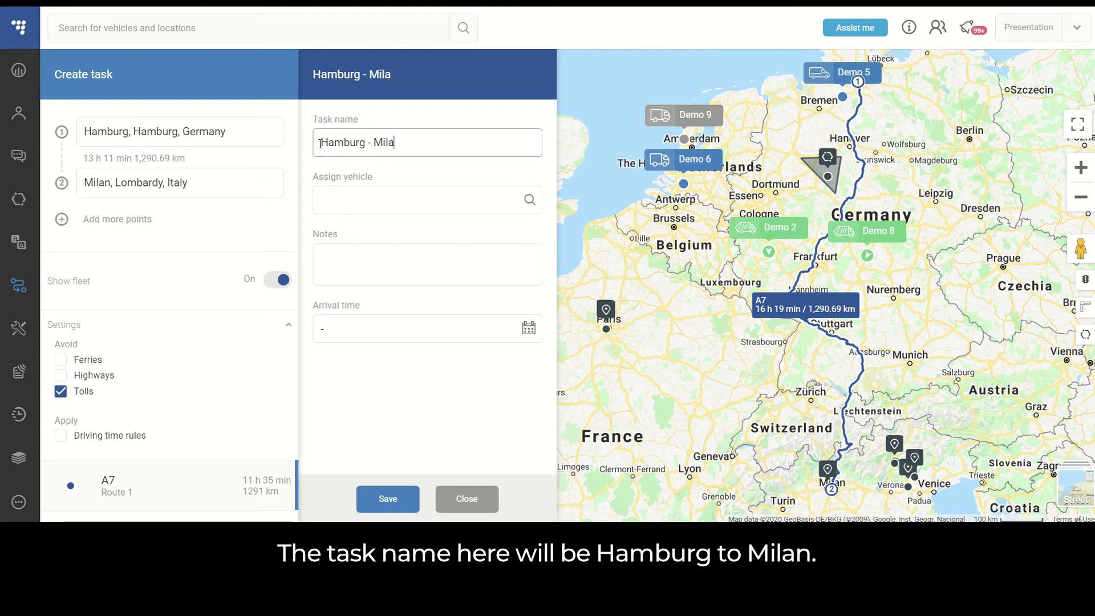
click(420, 205)
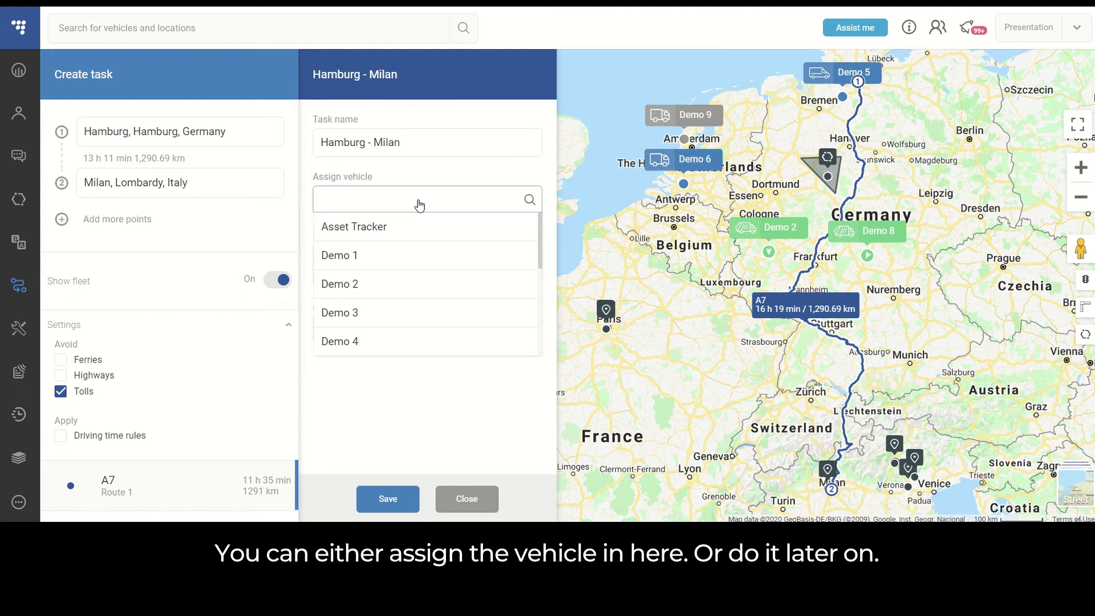
click(500, 172)
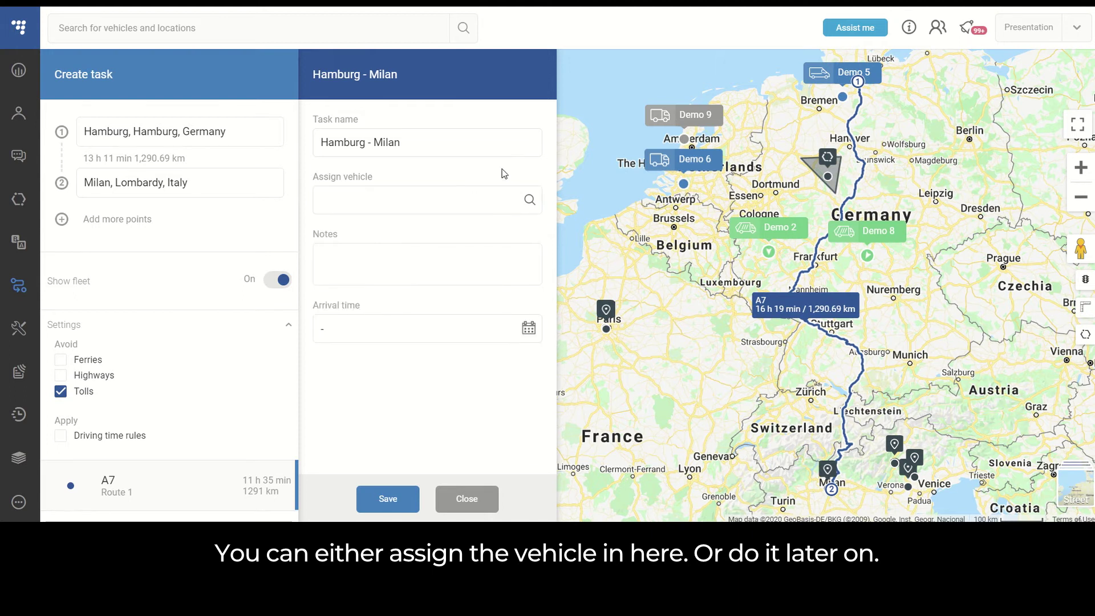
- Add the note "Test task" and set the task's arrival time to 08/06/2020 12:00
click(460, 259)
text(Test)
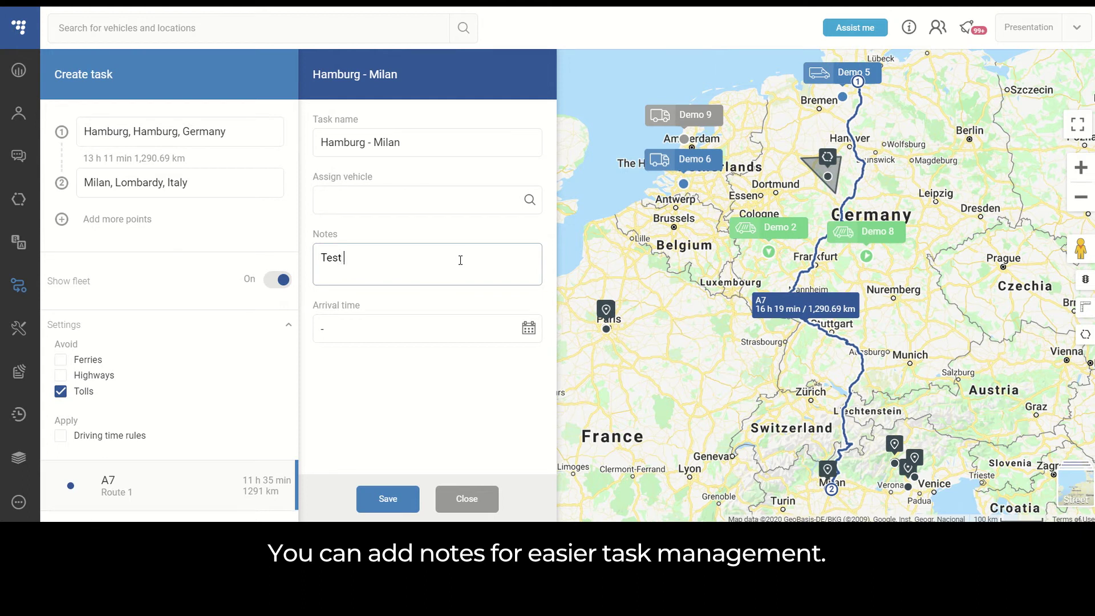
text( task)
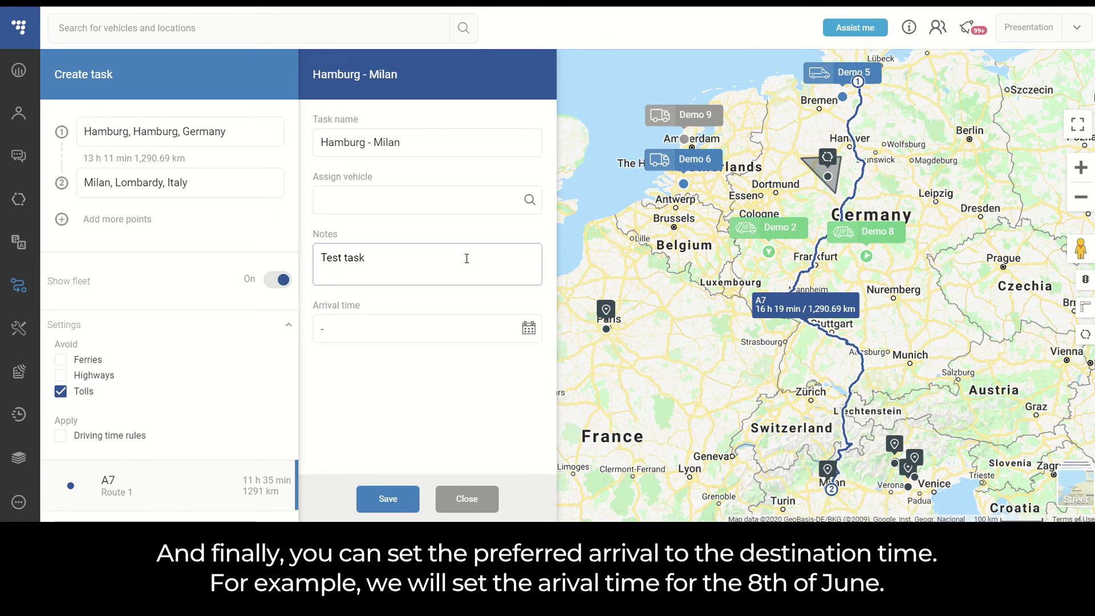
click(532, 330)
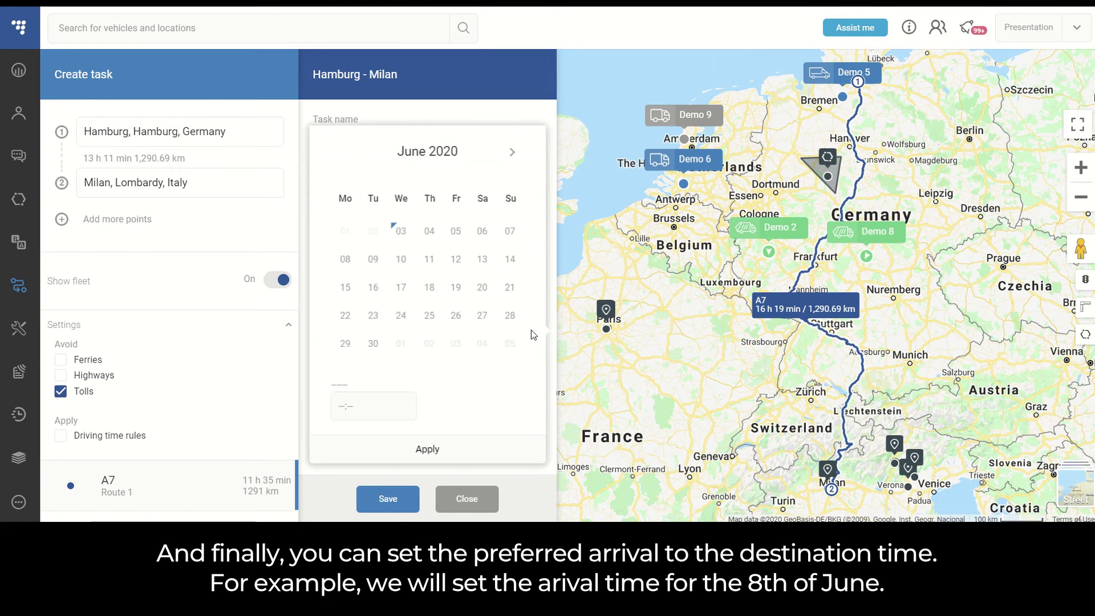
click(346, 262)
click(352, 406)
text(12:00)
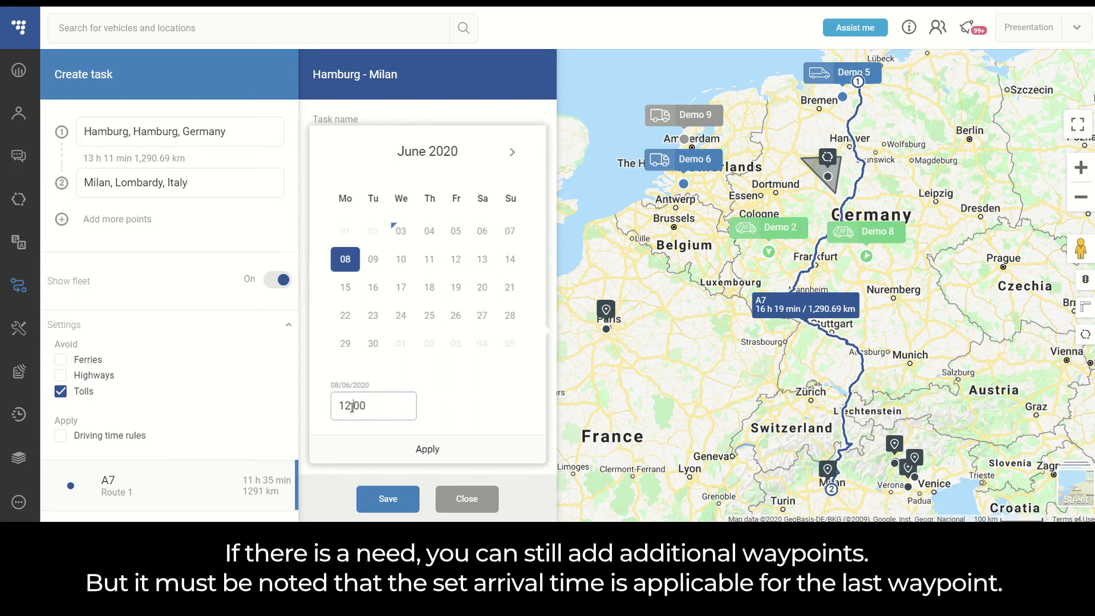
click(427, 448)
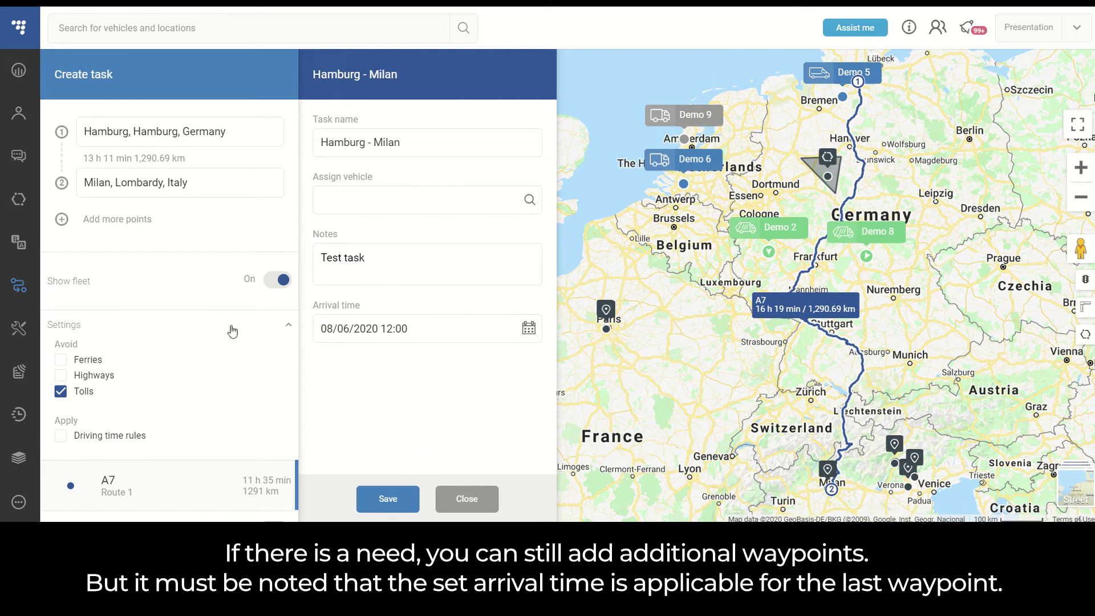
- Add Prague, Prague, Czechia as the third waypoint and save the task
click(61, 220)
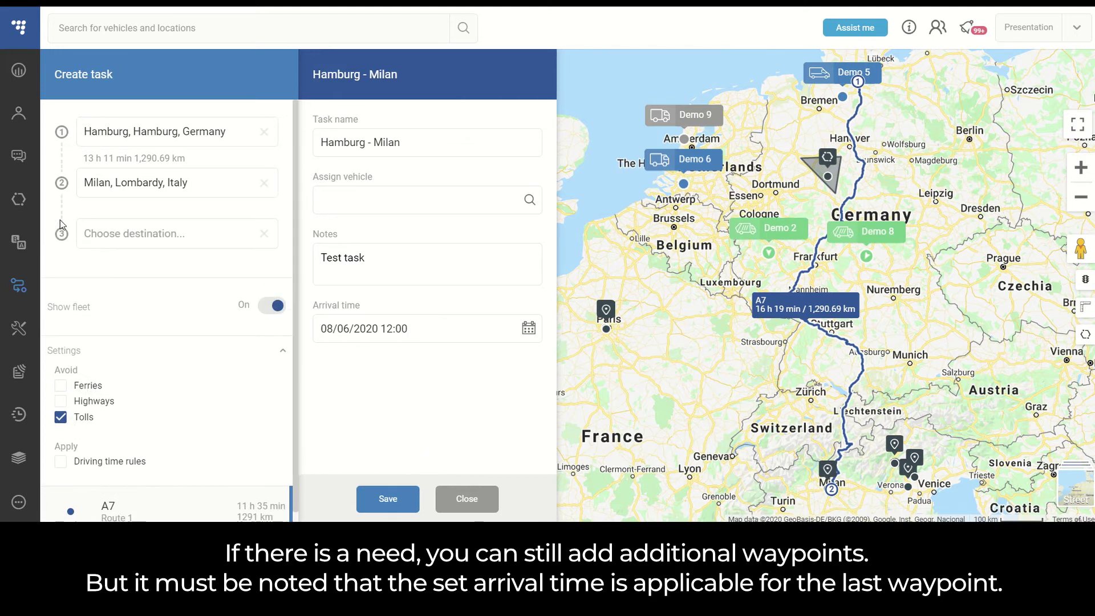
click(130, 224)
text(Pragu)
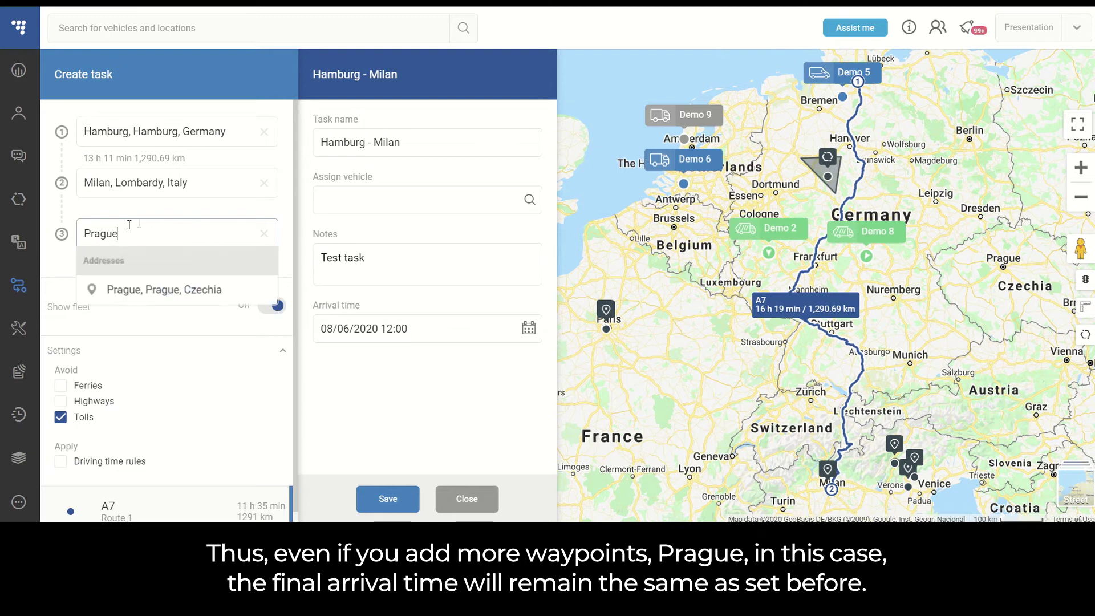
text(e)
click(157, 291)
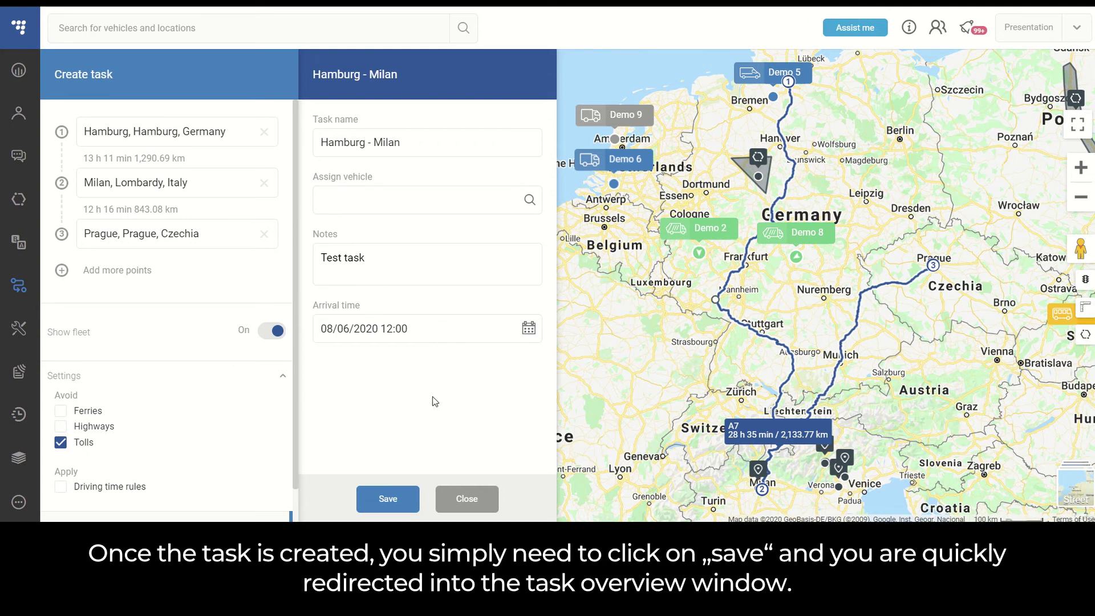
click(398, 499)
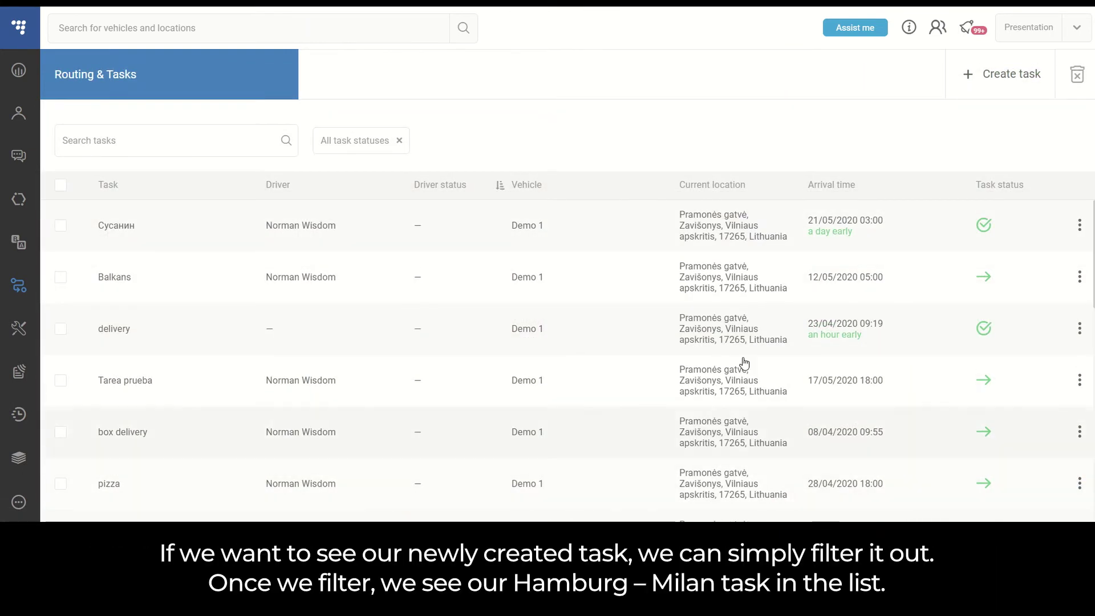
- Filter the task list to the New status only and assign vehicle Demo 2 to the Hamburg - Milan task
click(1041, 184)
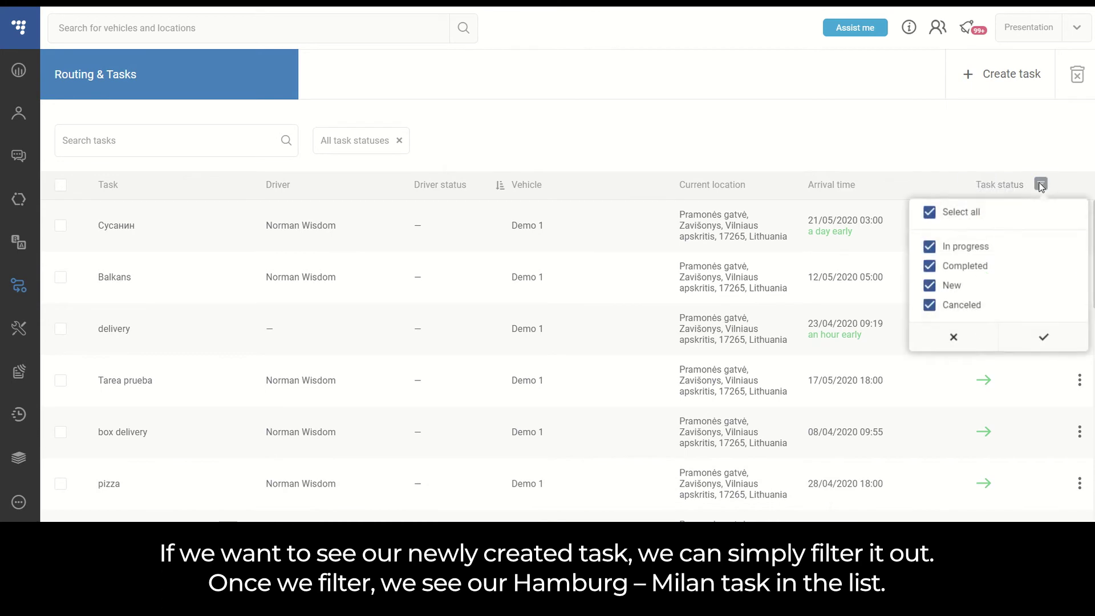
click(930, 212)
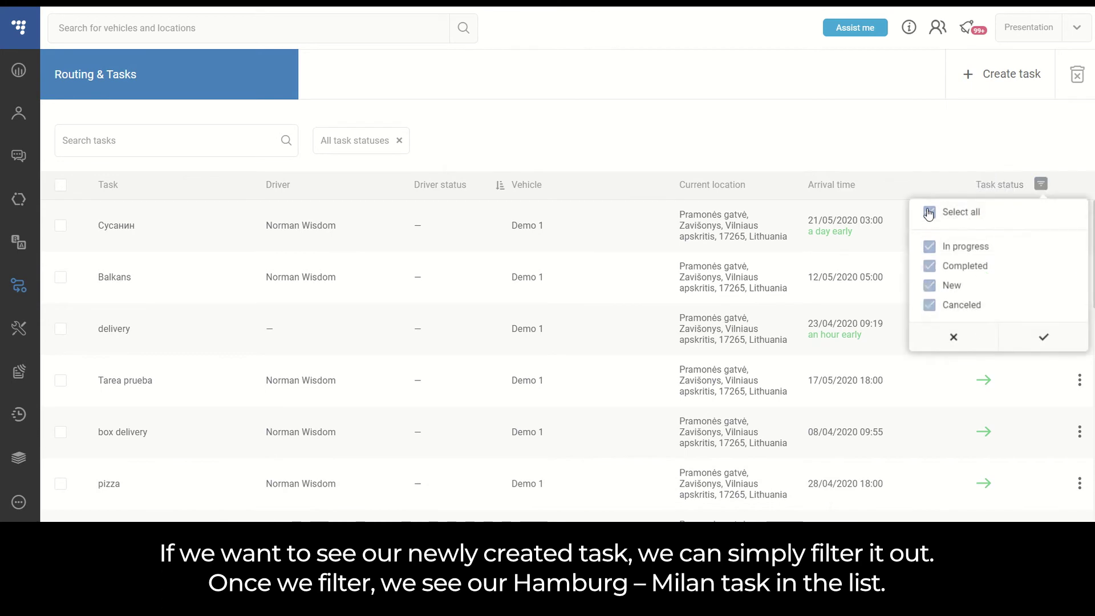
click(930, 292)
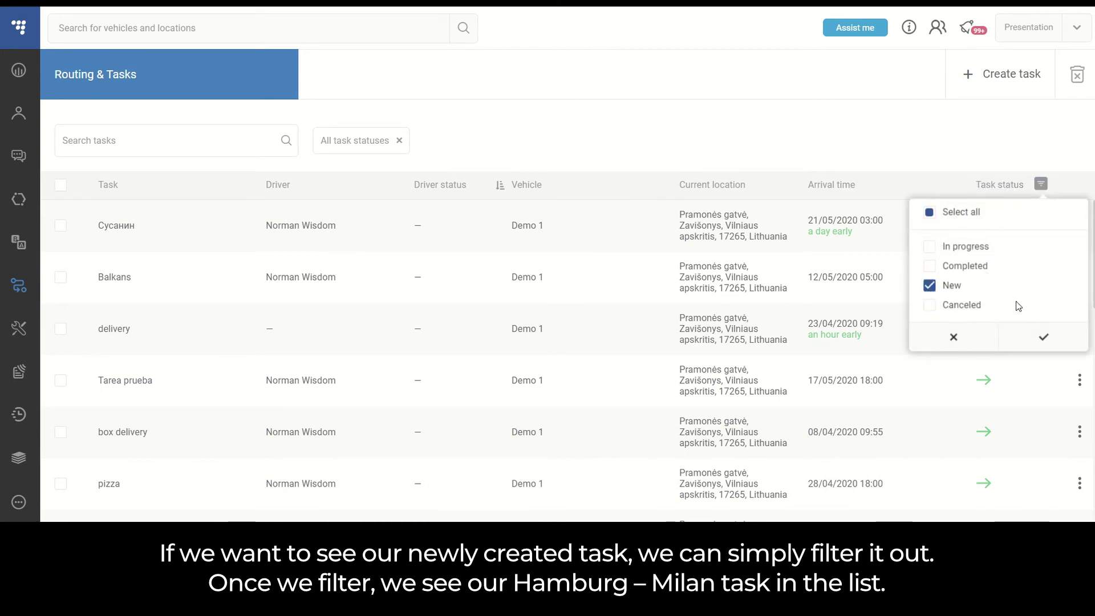
click(1044, 338)
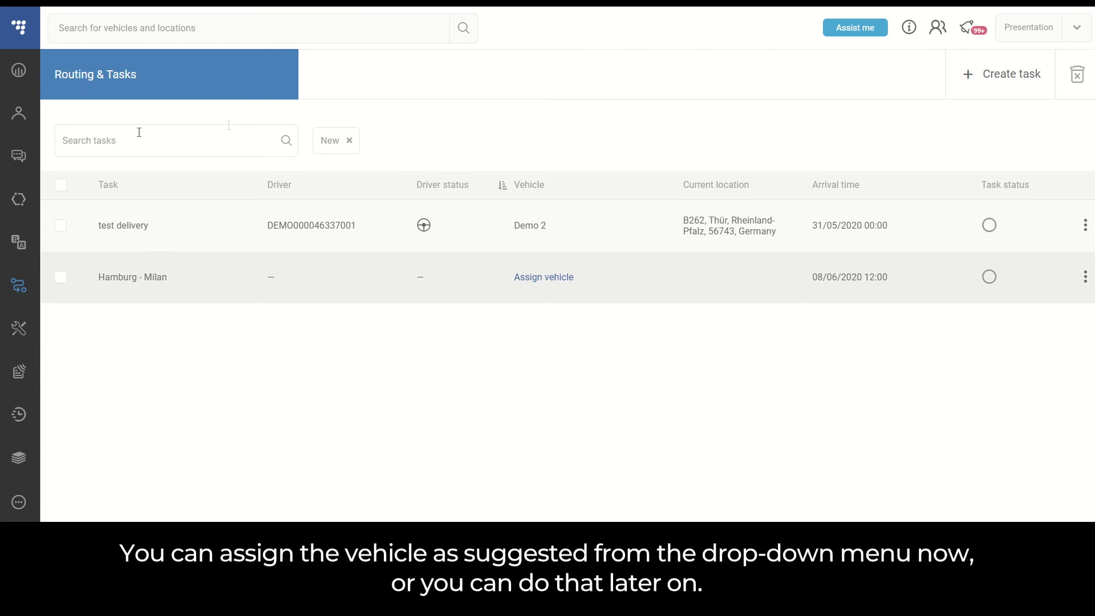
click(562, 278)
click(474, 289)
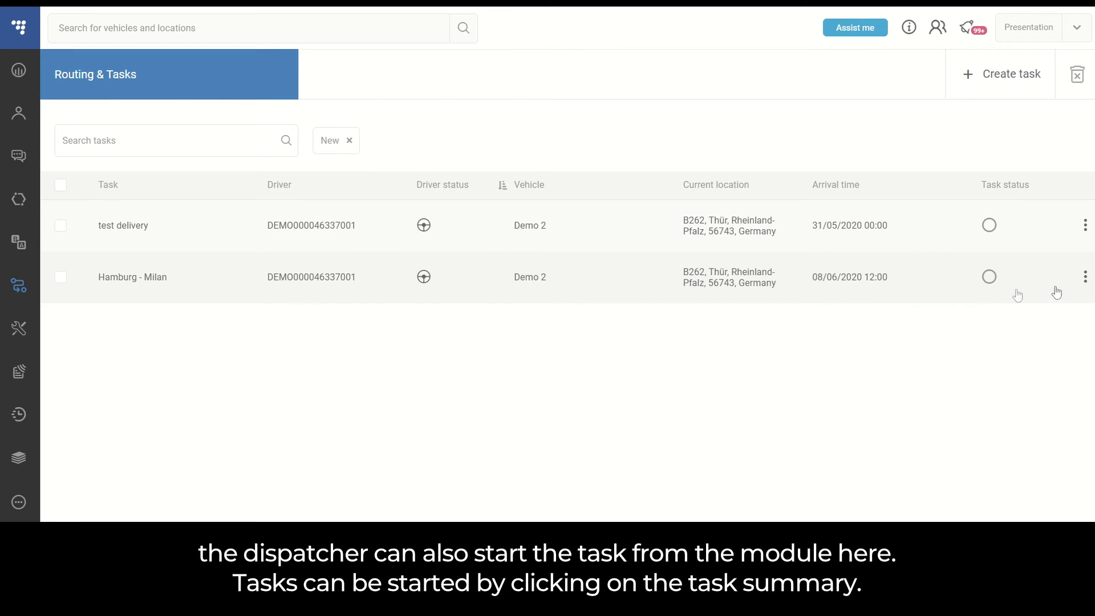
- Review the task summary of the Hamburg - Milan task and start the task, confirming the start
click(1085, 276)
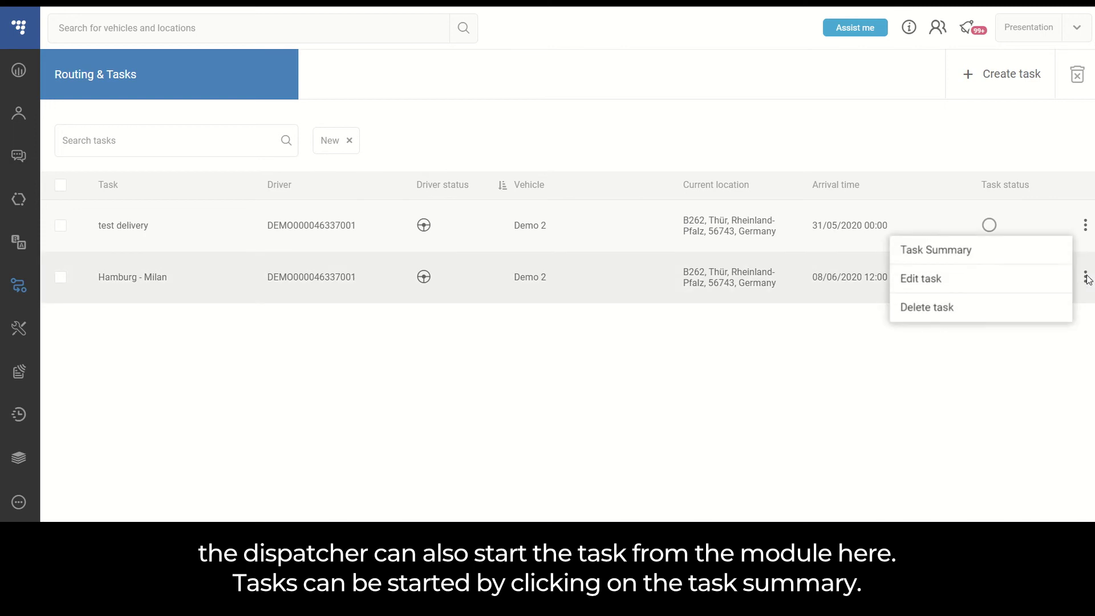
click(993, 262)
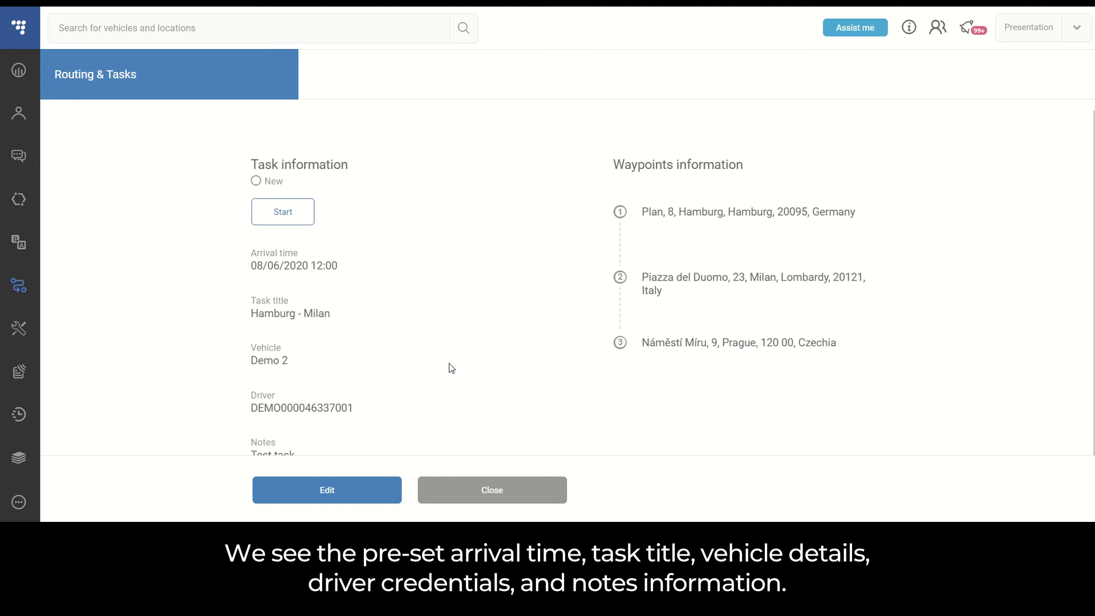
scroll(449, 367, down, 1)
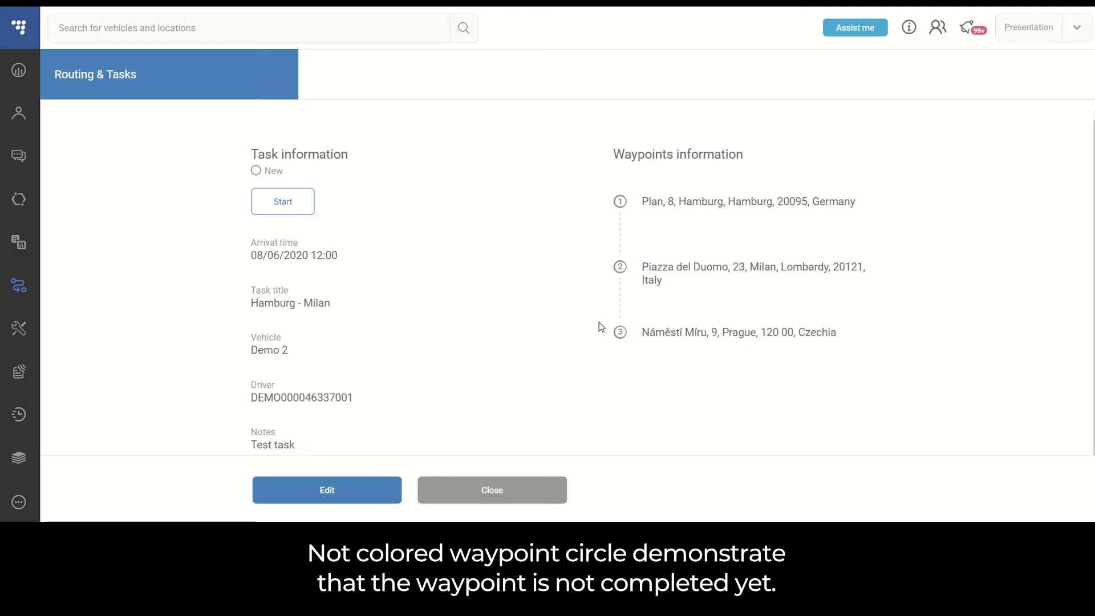
click(288, 202)
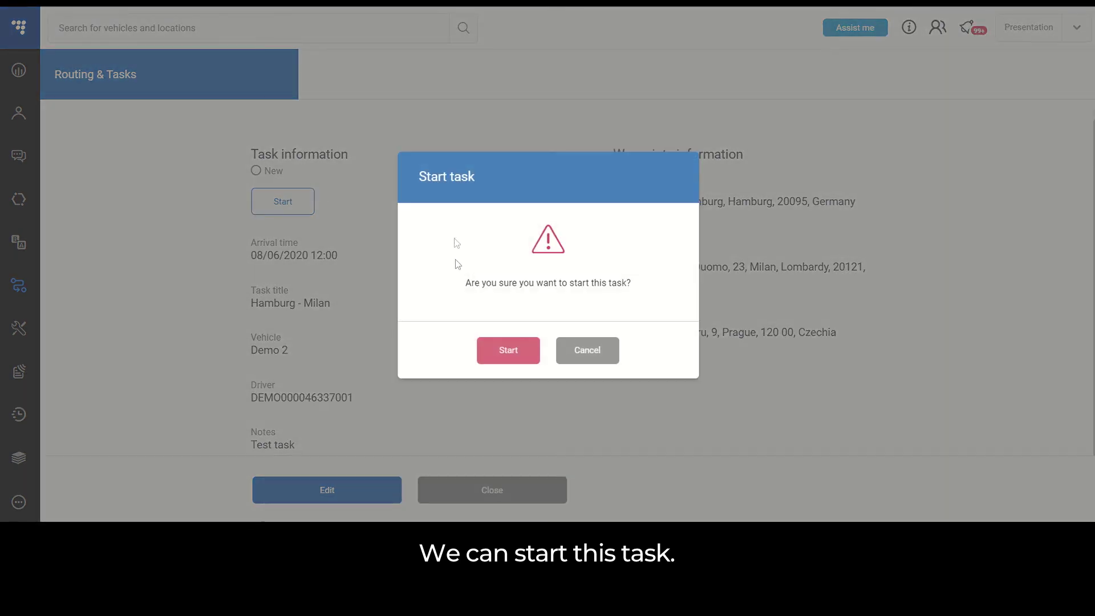
click(502, 354)
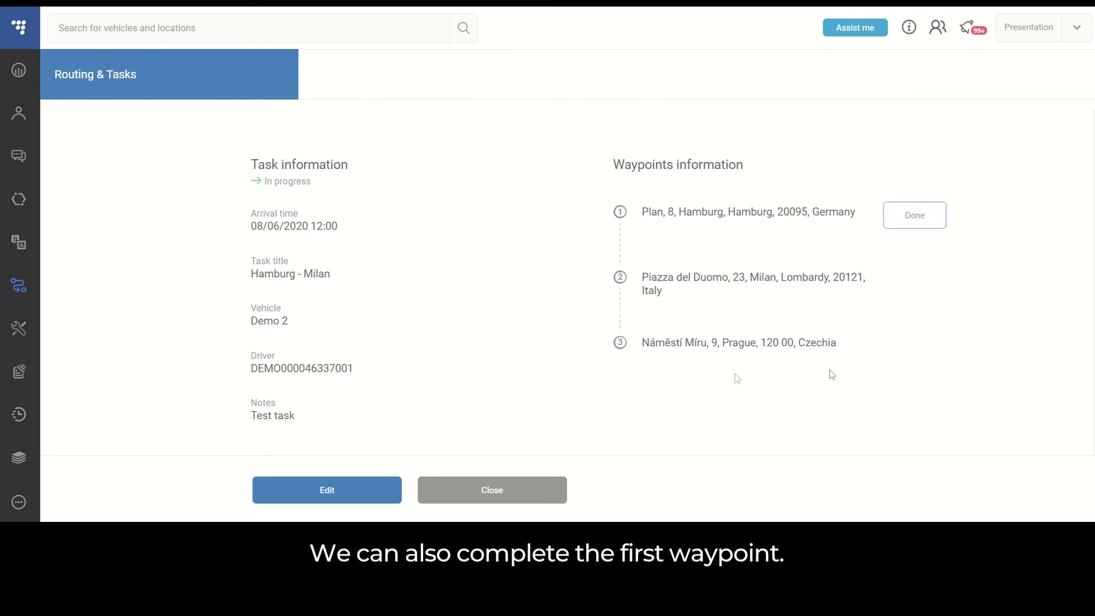
- Mark the Hamburg, Milan and Prague waypoints as done in order, confirming each completion
click(924, 222)
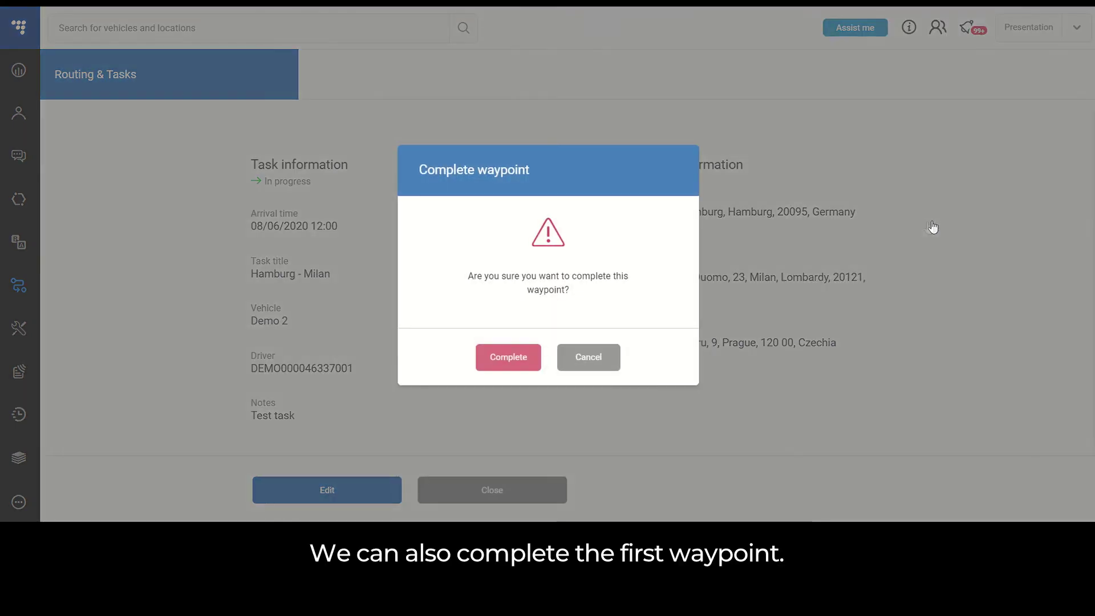
click(504, 358)
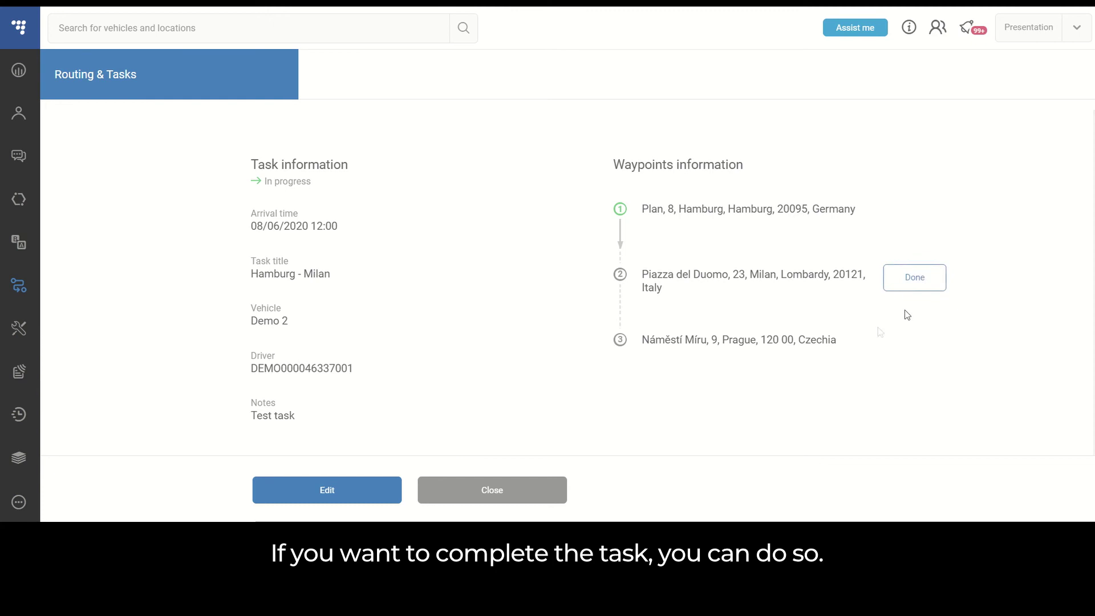
click(913, 280)
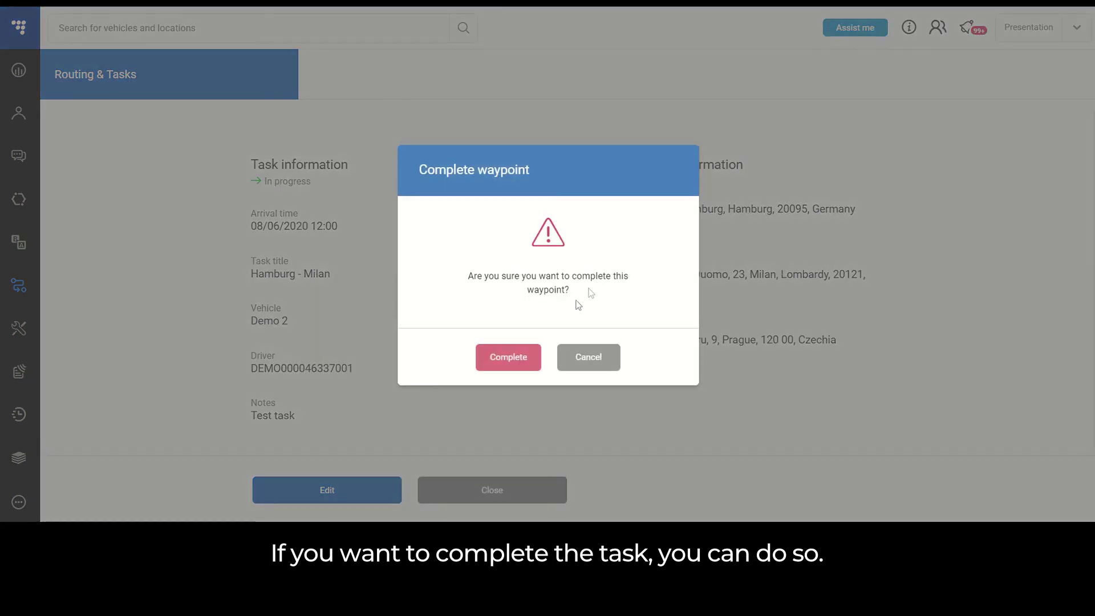
click(504, 359)
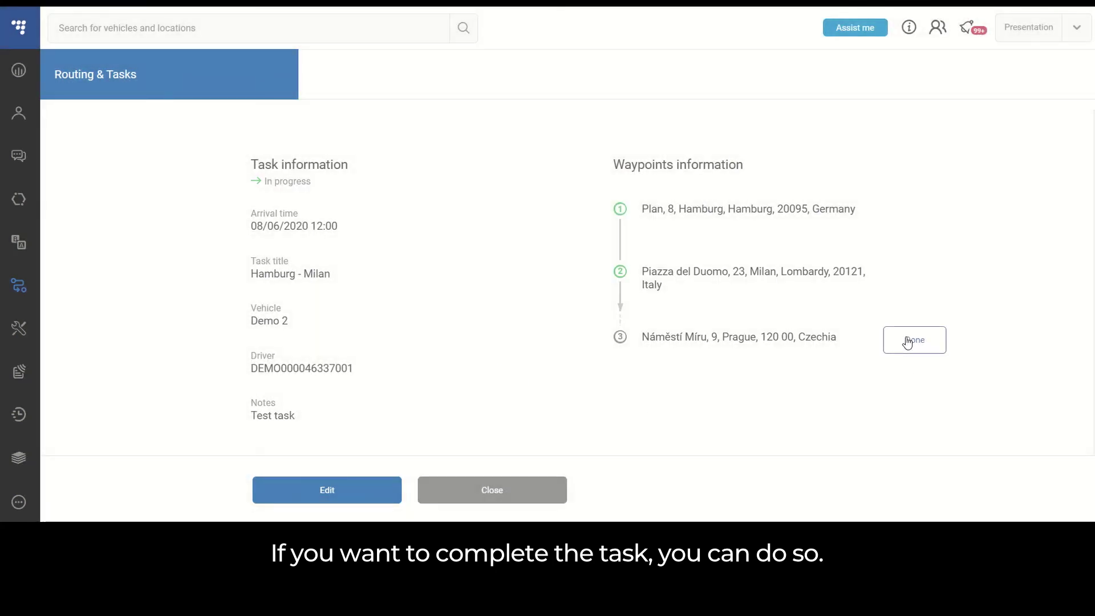
click(908, 343)
click(507, 359)
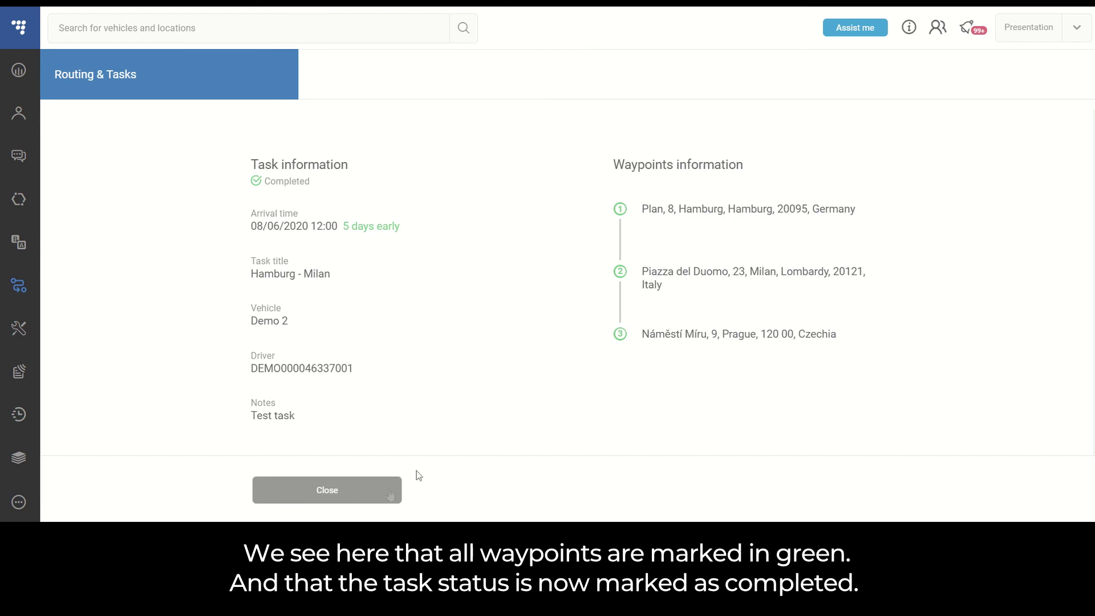
- Close the task summary and set the task list's status filter to include all task statuses
click(354, 493)
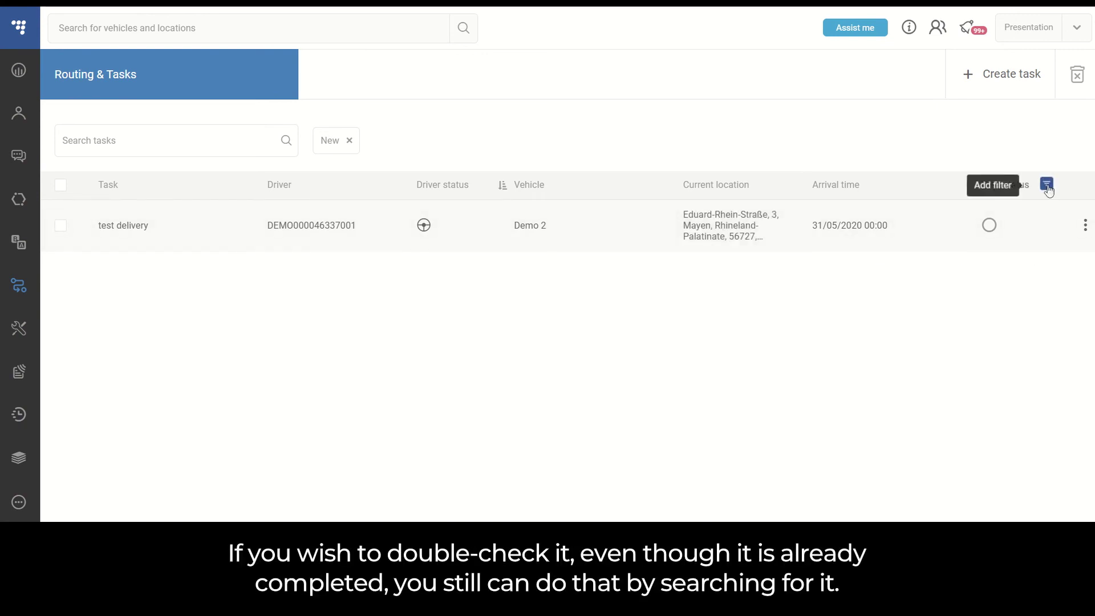
click(1047, 184)
click(934, 222)
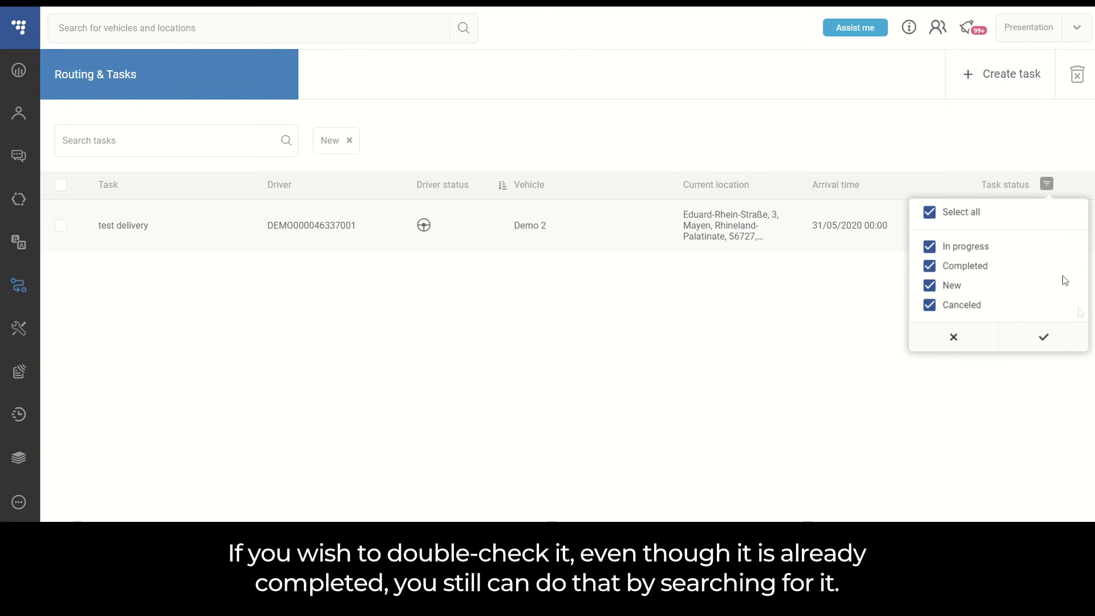
click(1045, 340)
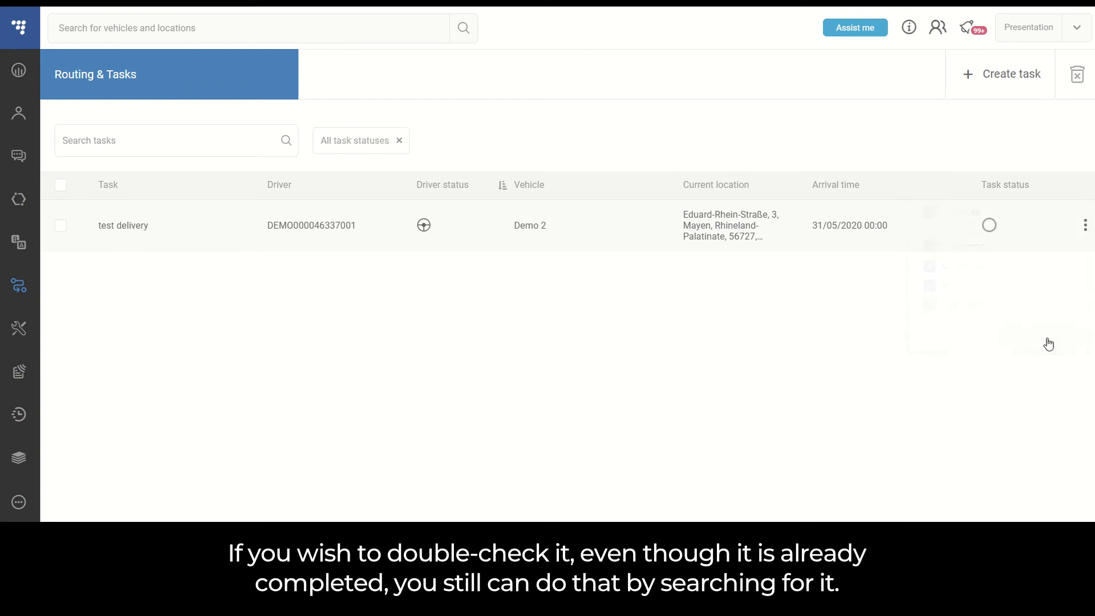
- Search the task list for "Hamburg" to double-check the status of the Hamburg - Milan task
click(203, 142)
text(Hamburg)
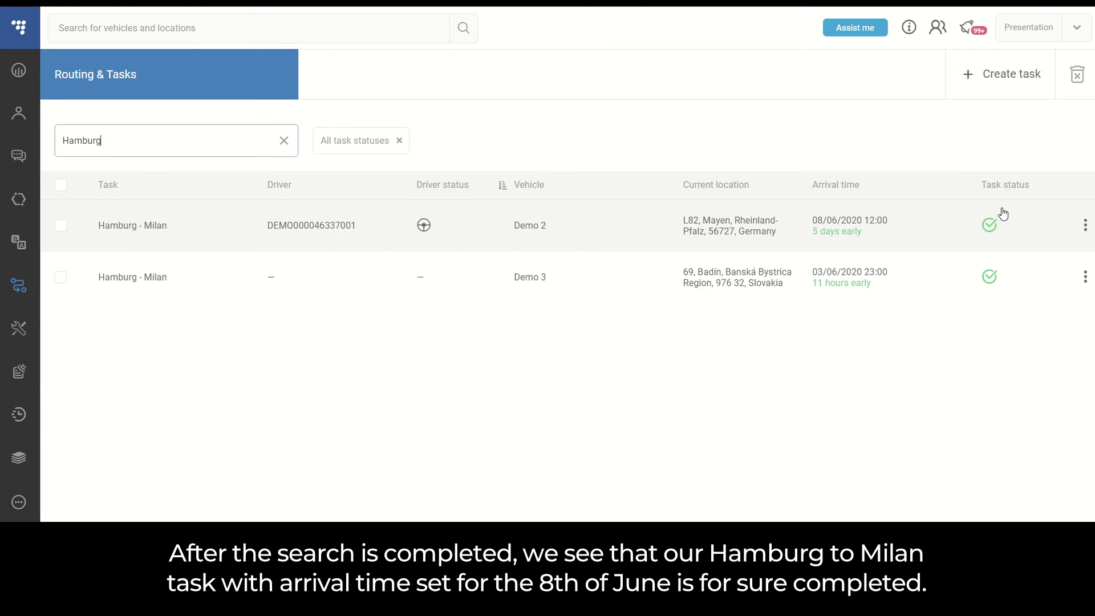
- Clear the task search text and remove the All task statuses filter from the list
drag(149, 141, 19, 147)
key(BackSpace)
click(399, 140)
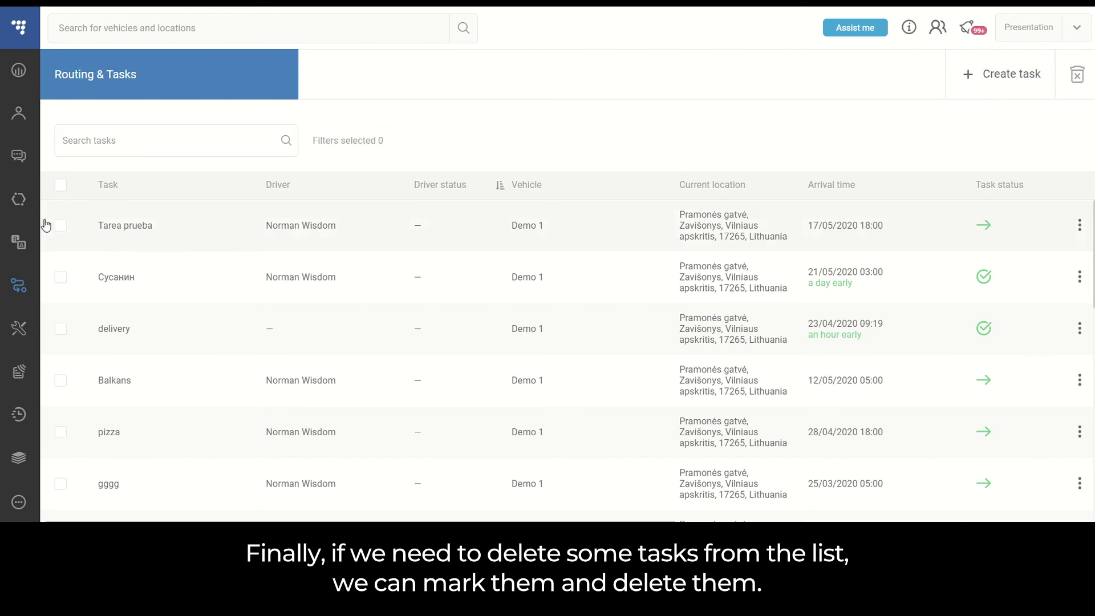
click(64, 236)
click(1076, 76)
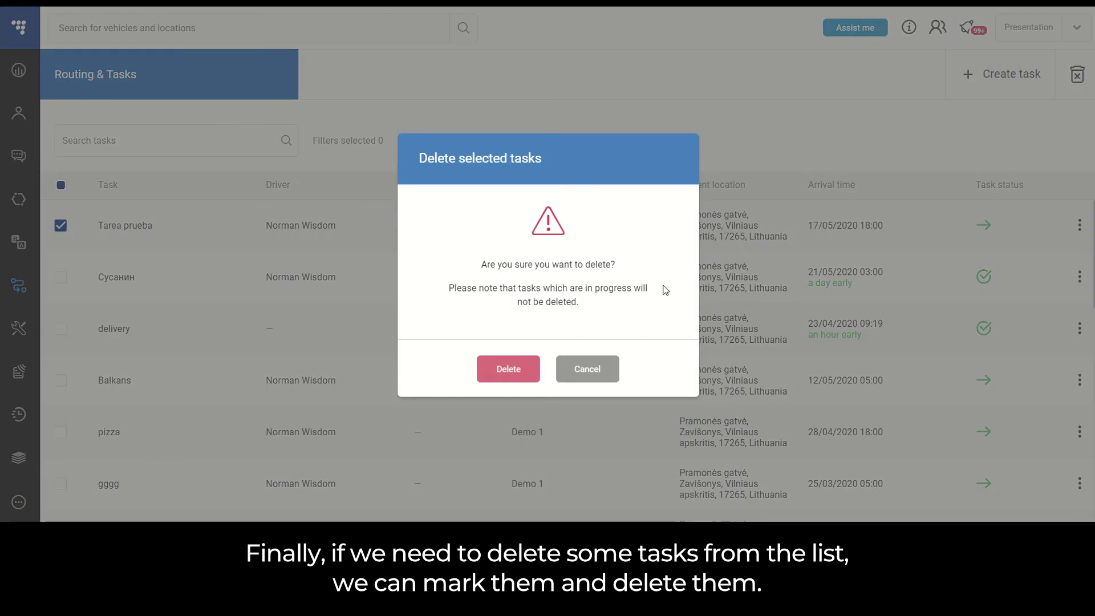
click(592, 369)
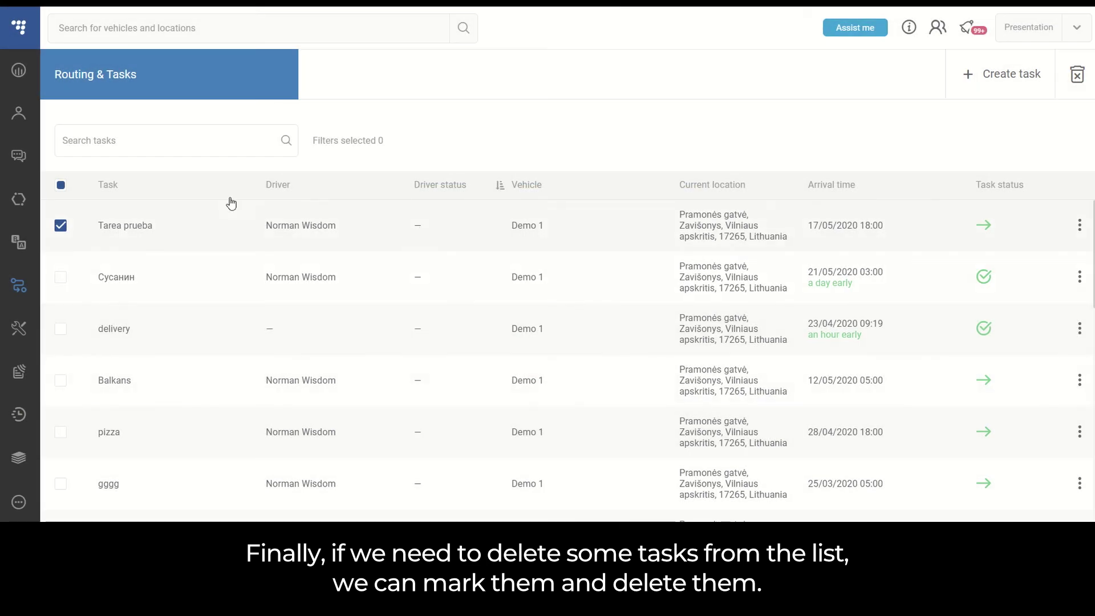
click(60, 227)
- Select the completed Demo 1 task with arrival time 21/05/2020 03:00 and delete it, confirming the deletion
click(60, 277)
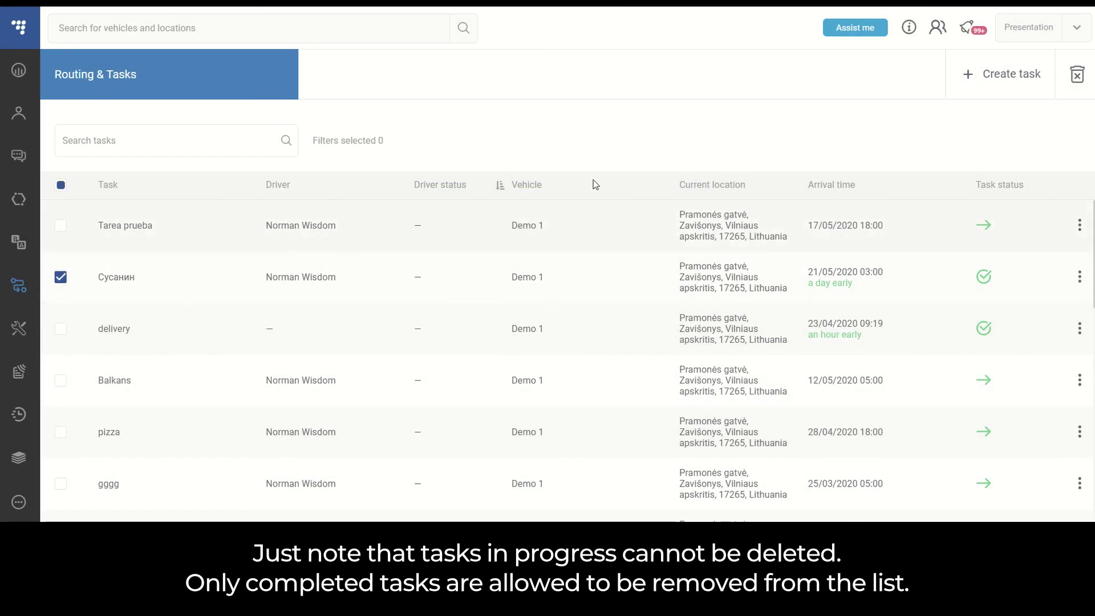
click(1078, 74)
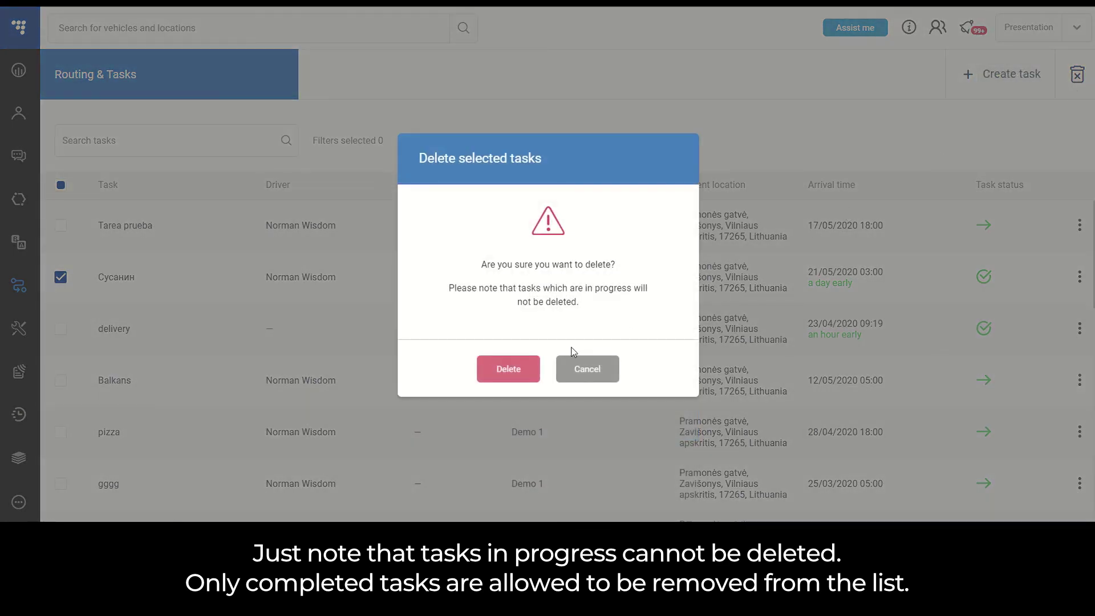
click(510, 372)
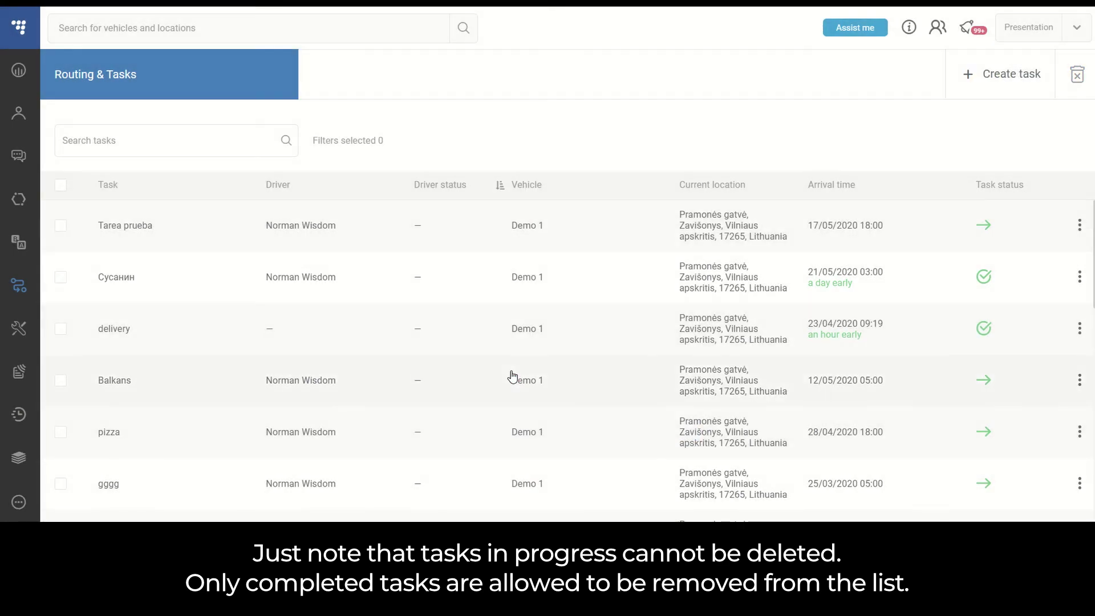